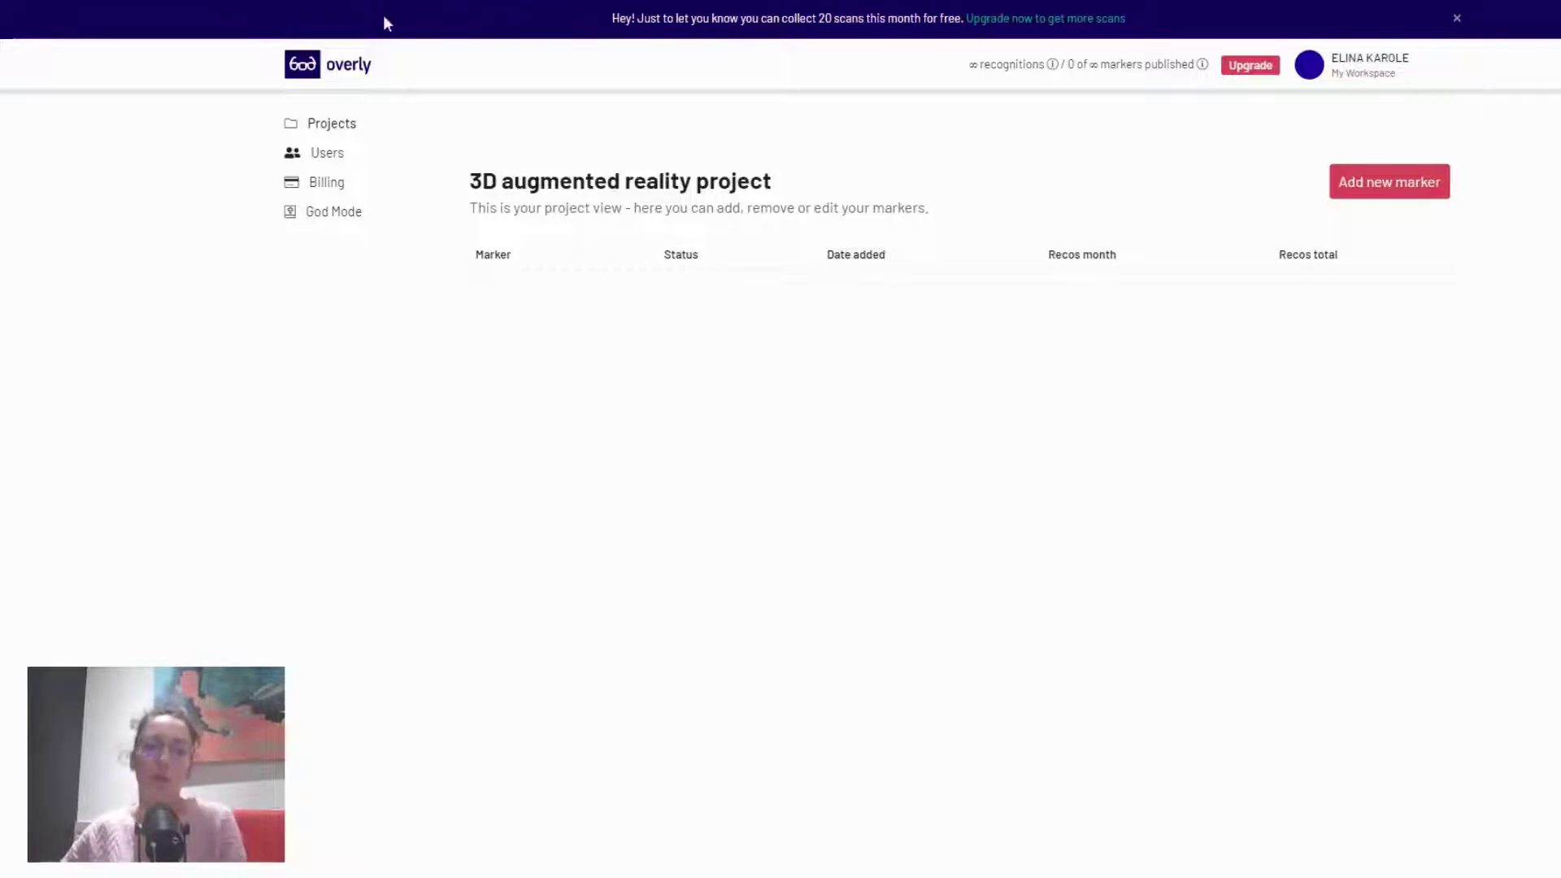
- Create a marker named '3d experience' from the '3D test marker image' town photo
left_click(1425, 184)
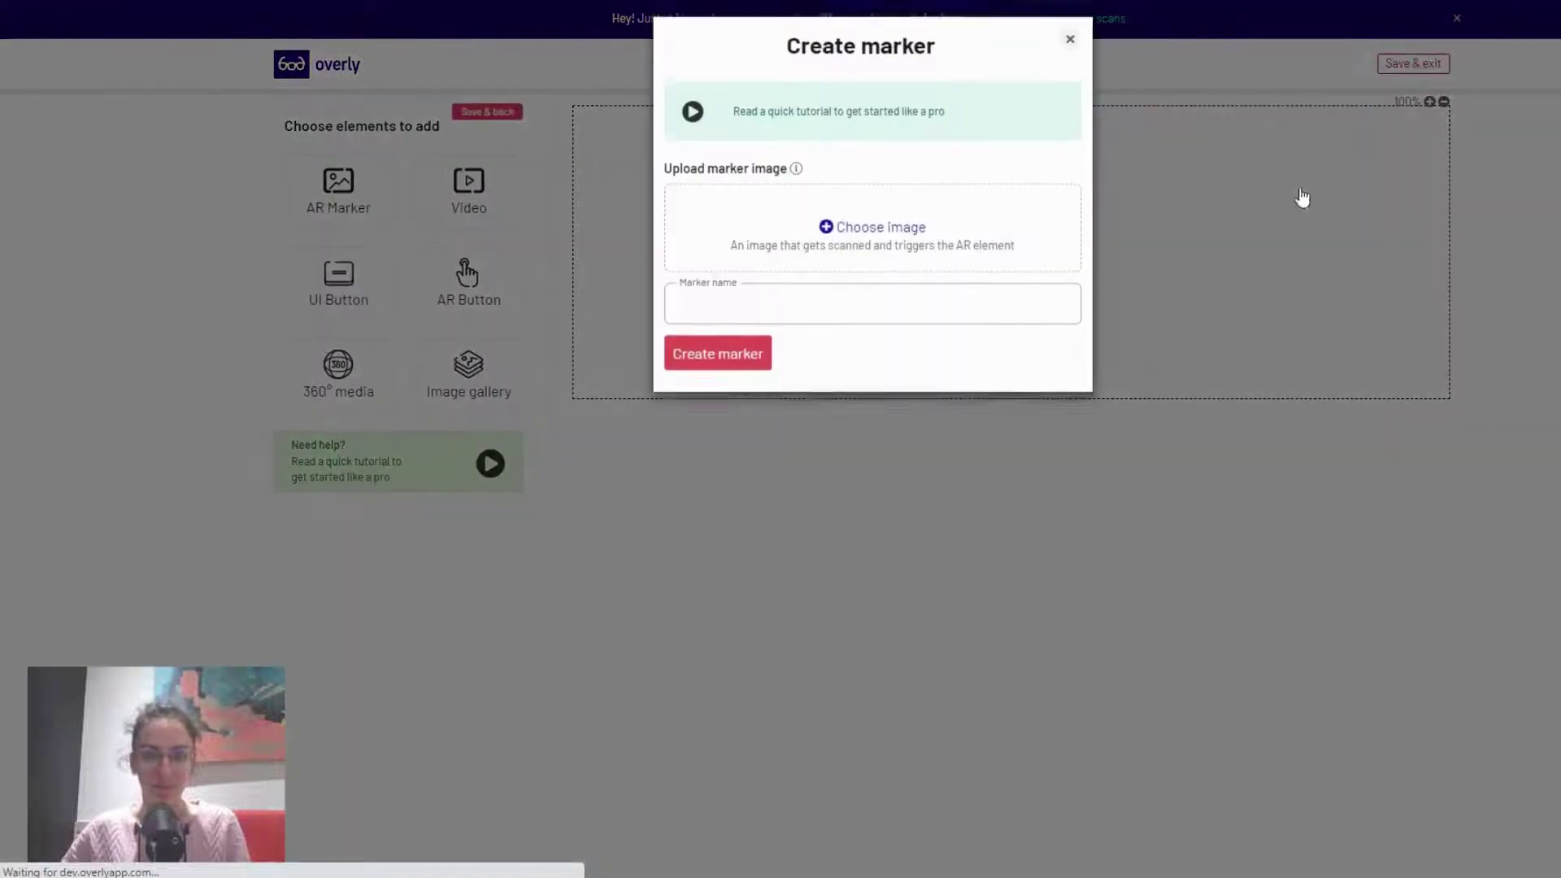
left_click(888, 247)
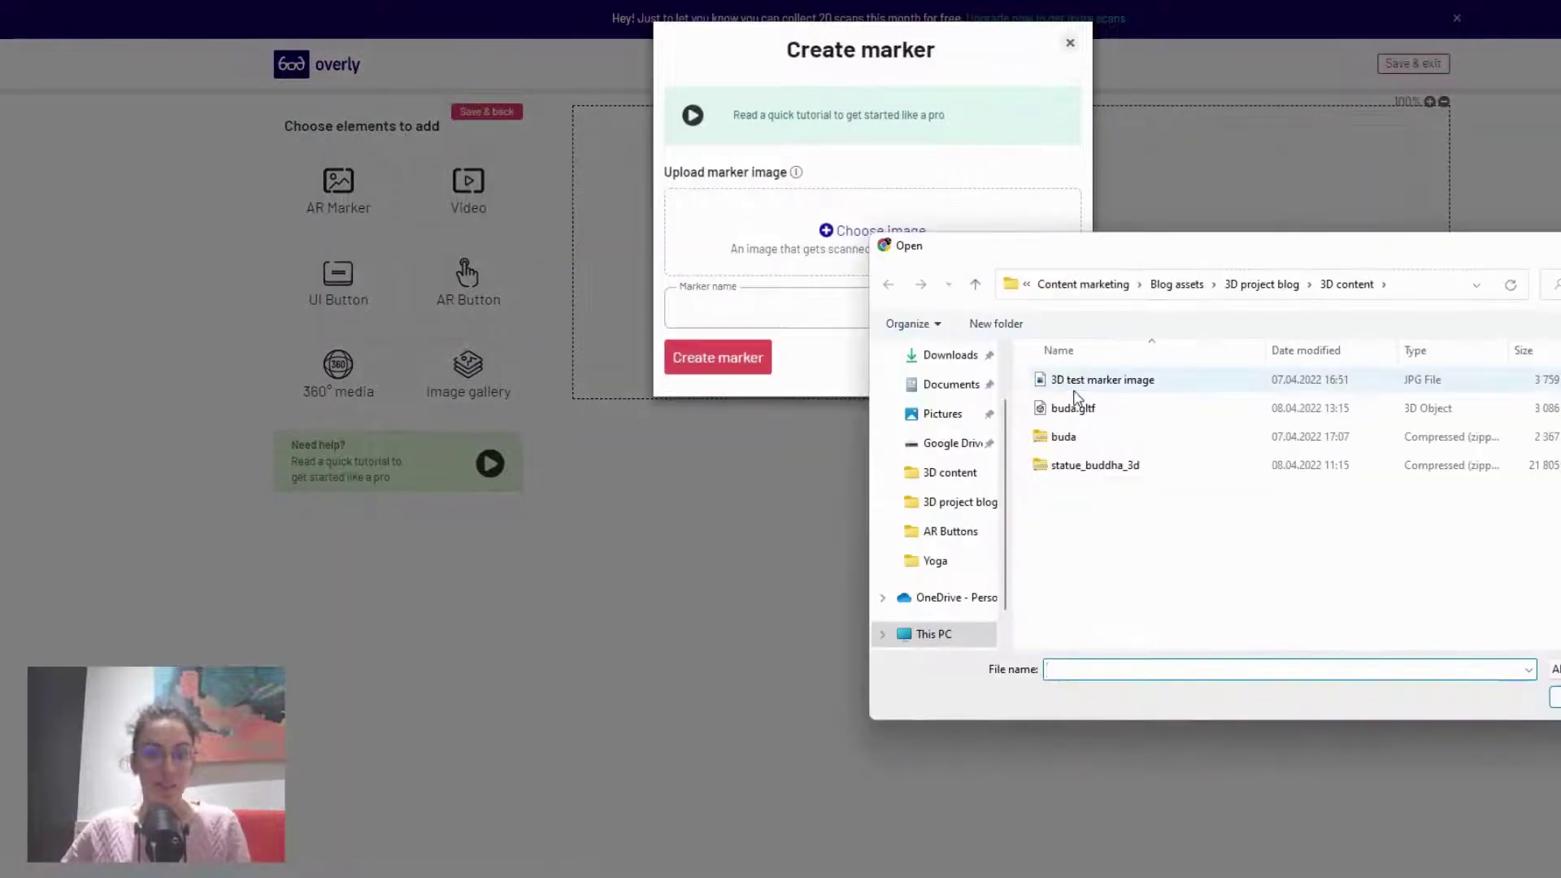
left_click(1081, 381)
key("Return")
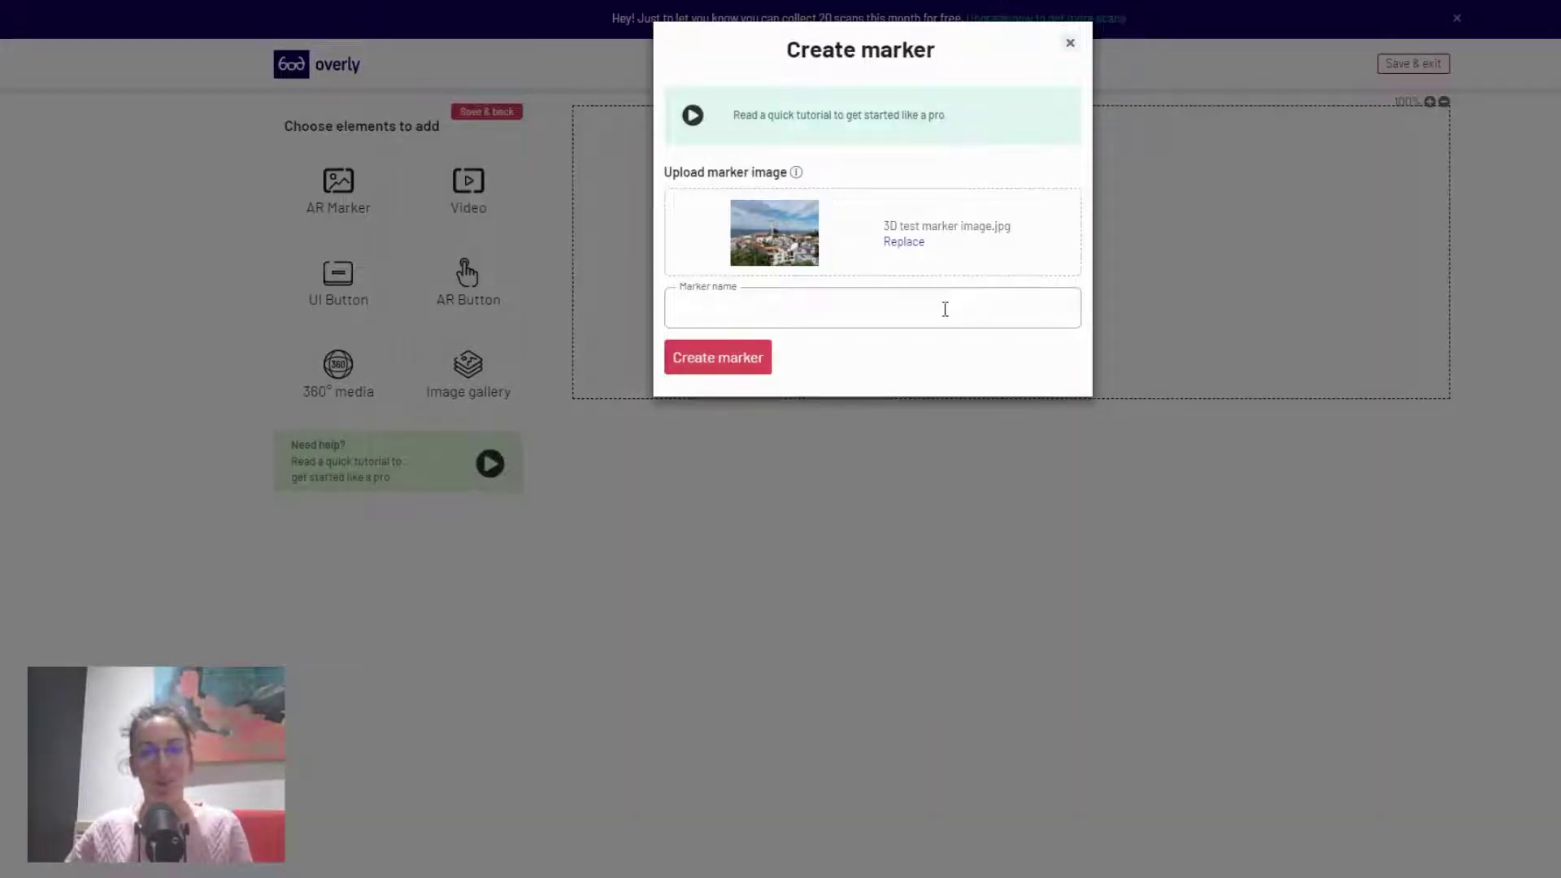
left_click(945, 309)
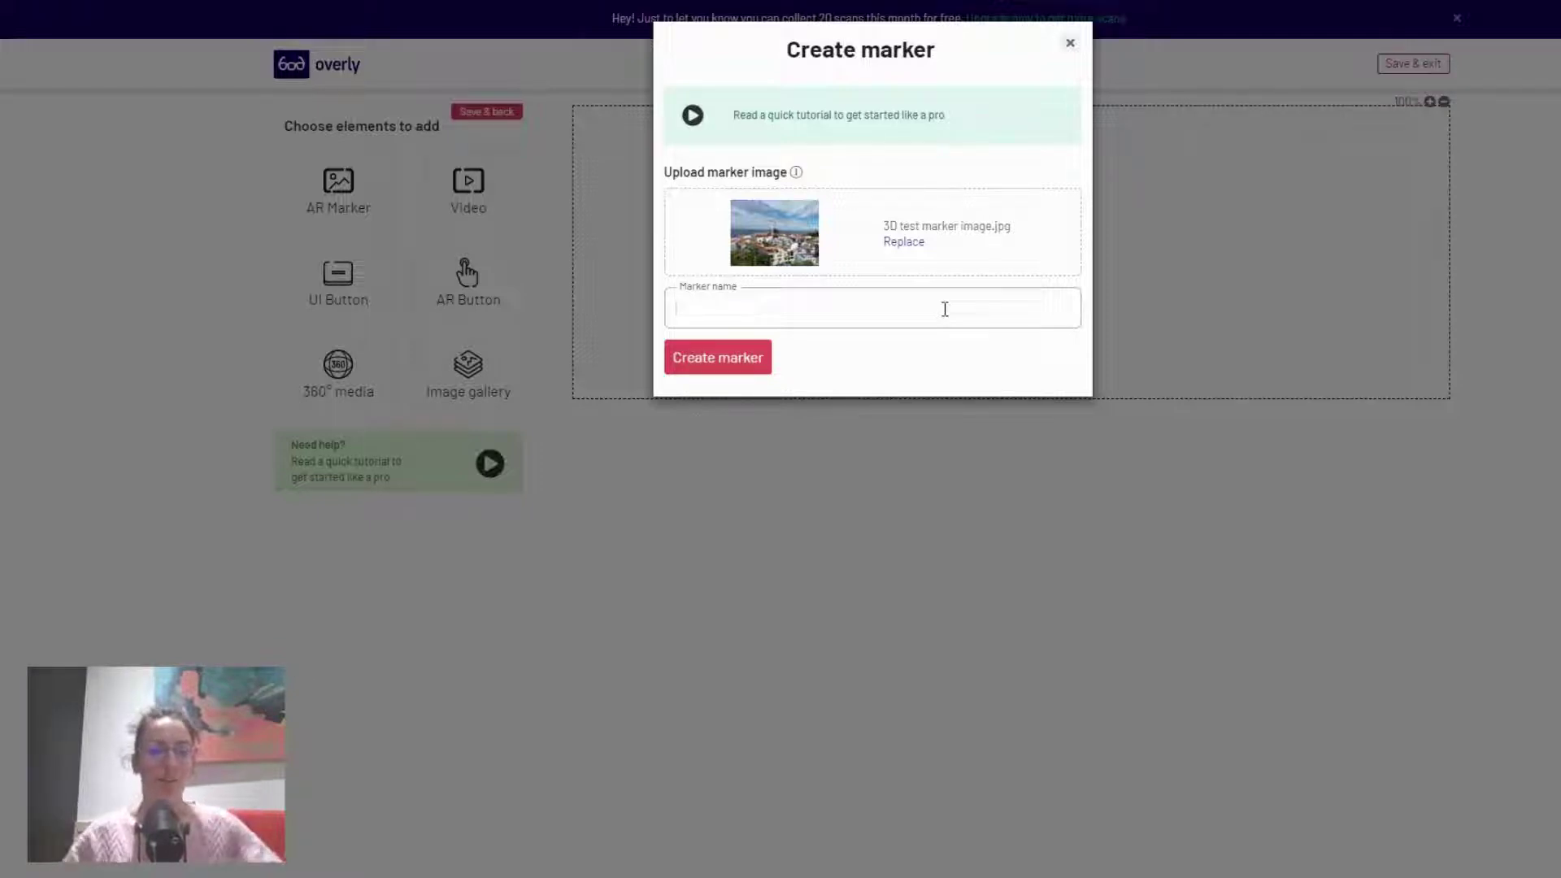
type("3d")
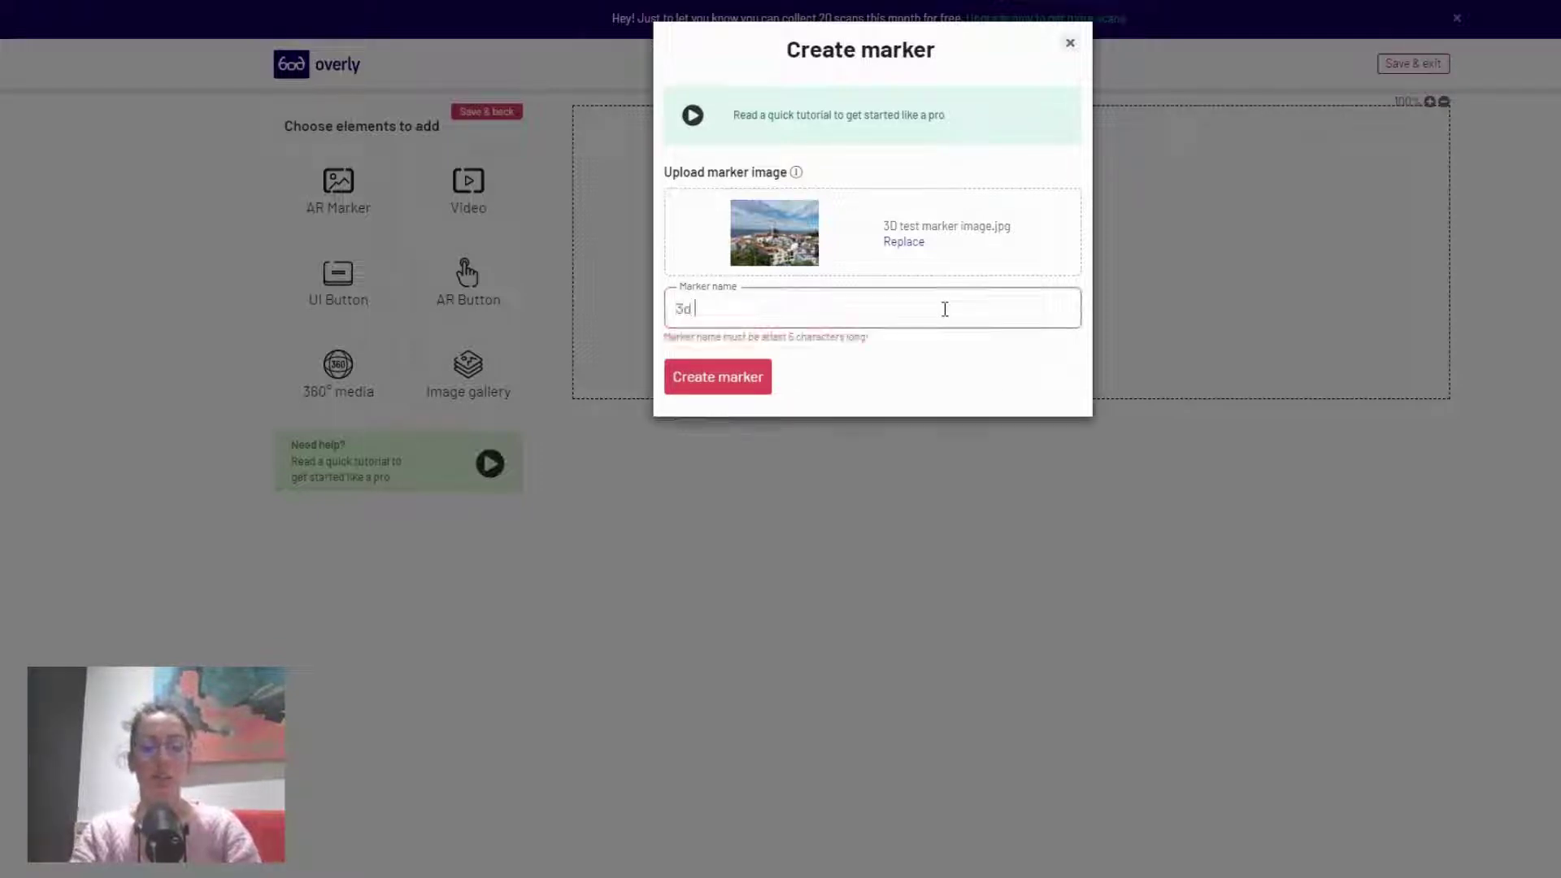
type(" experience")
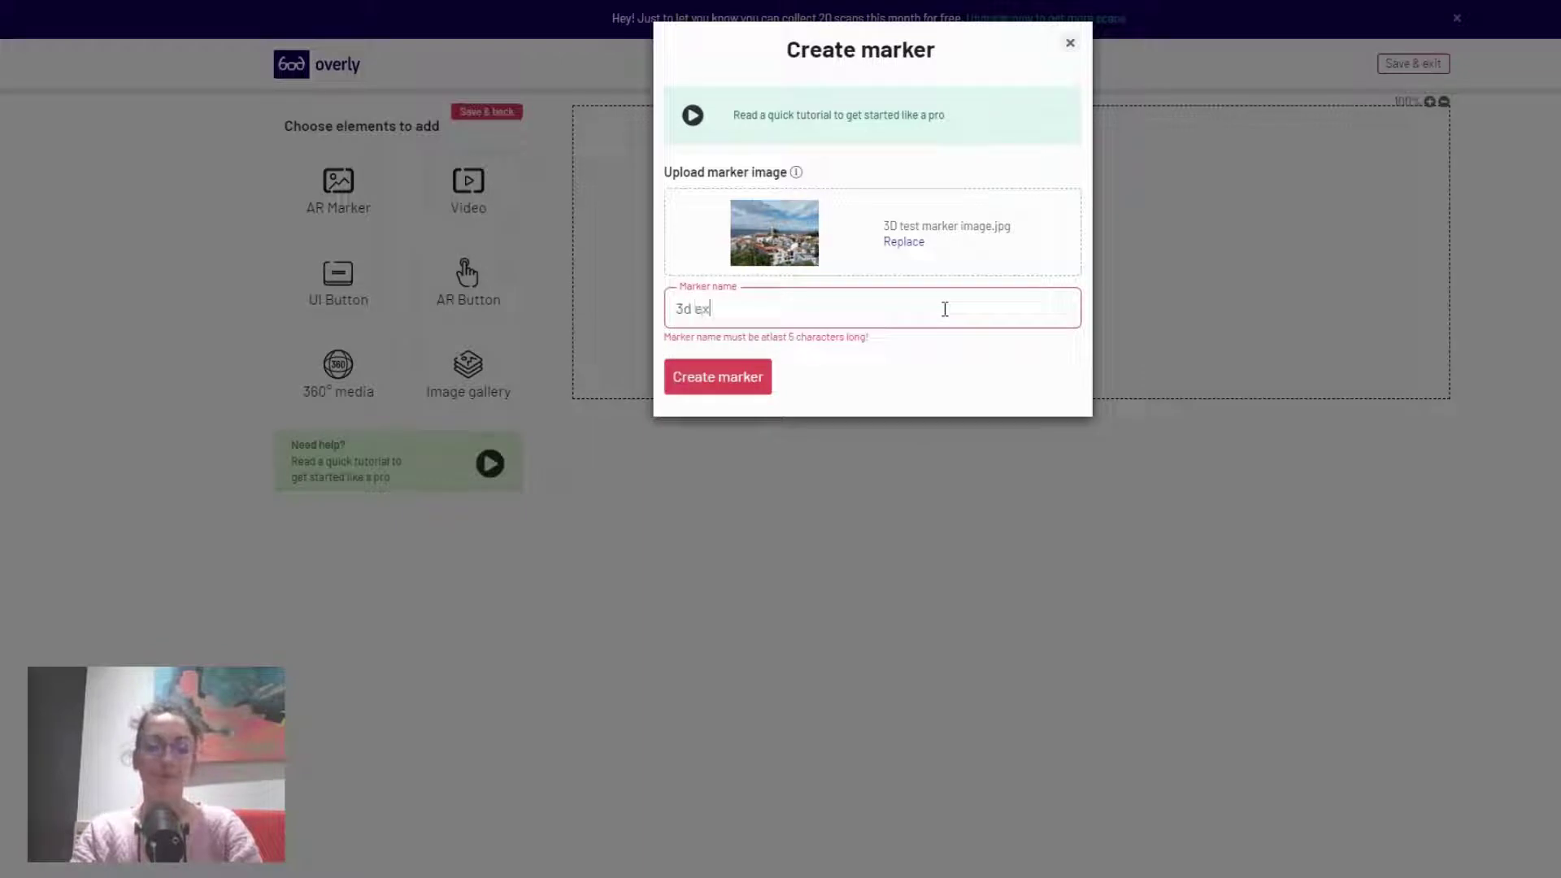
left_click(750, 361)
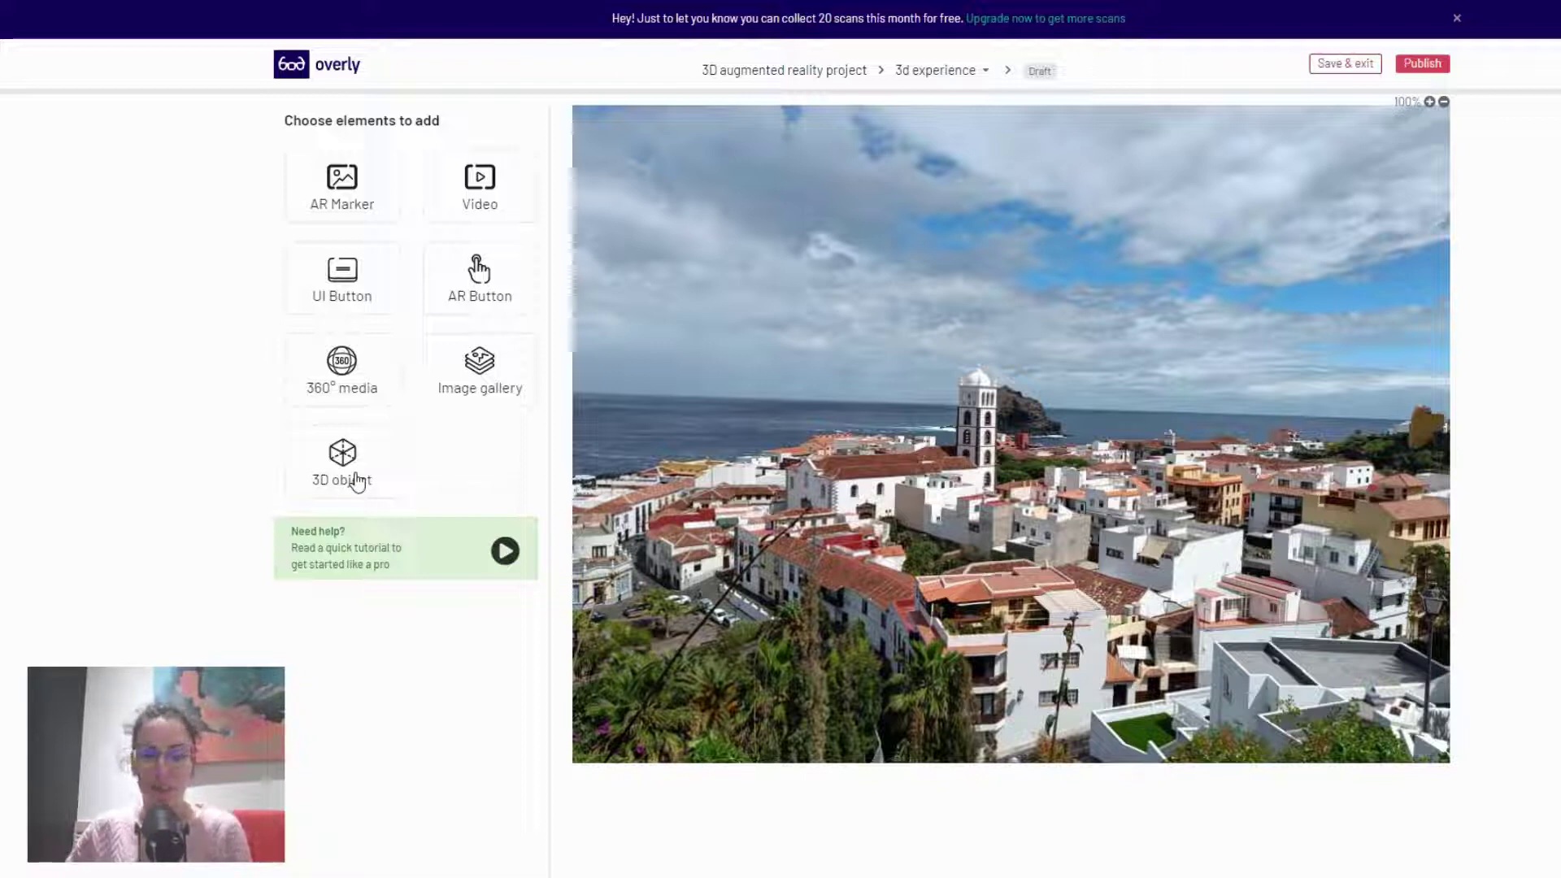
- Add a 3D object element to the town photo marker to bring up the model library
left_click(358, 480)
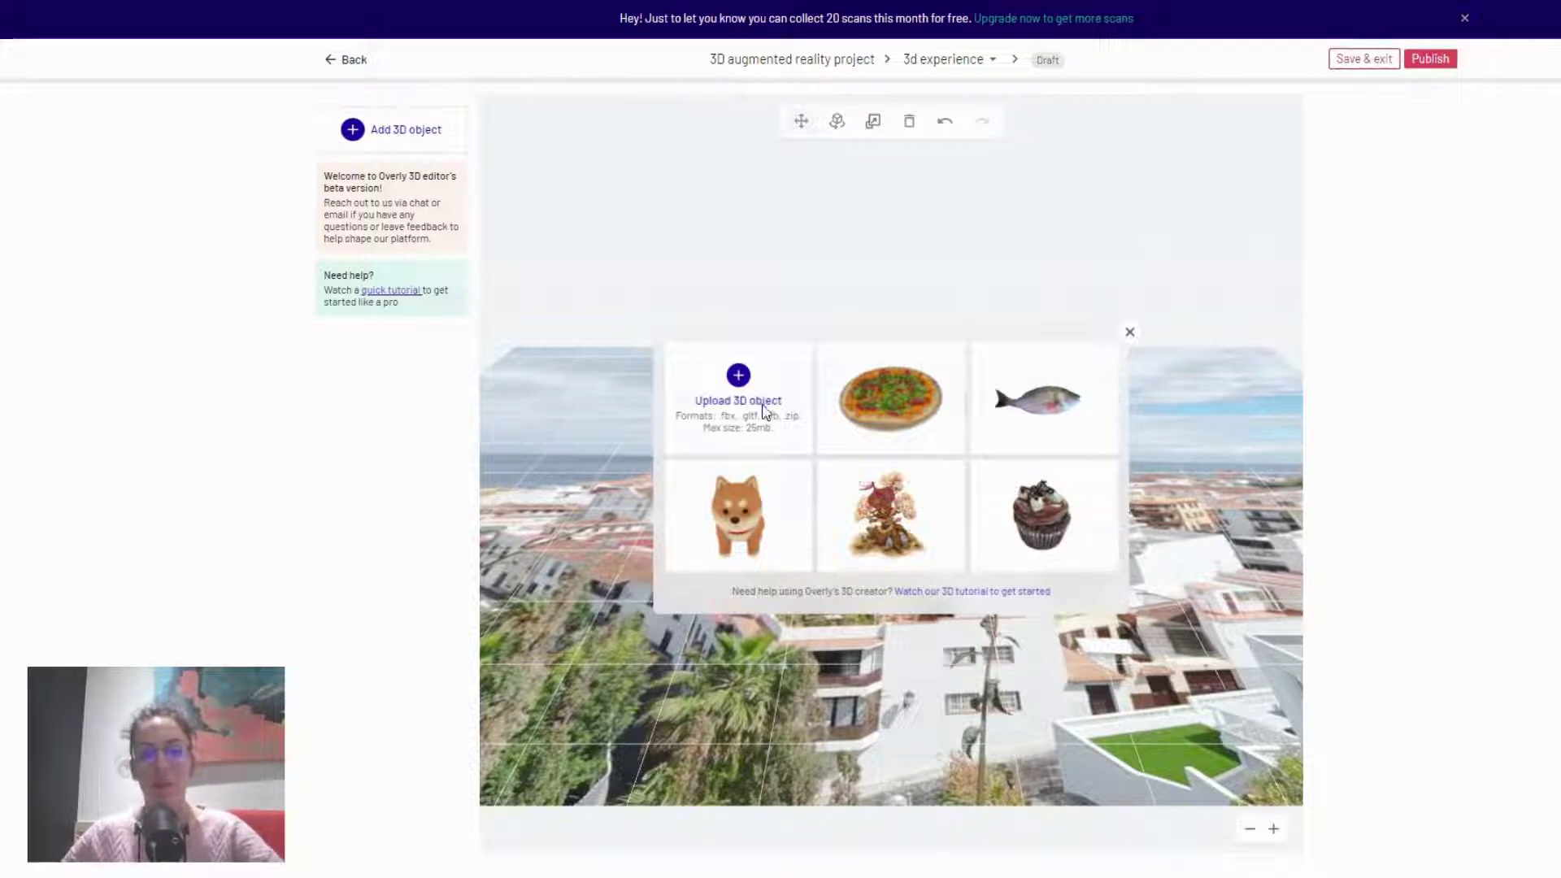
- Upload the buda.gltf Buddha model onto the marker
left_click(738, 375)
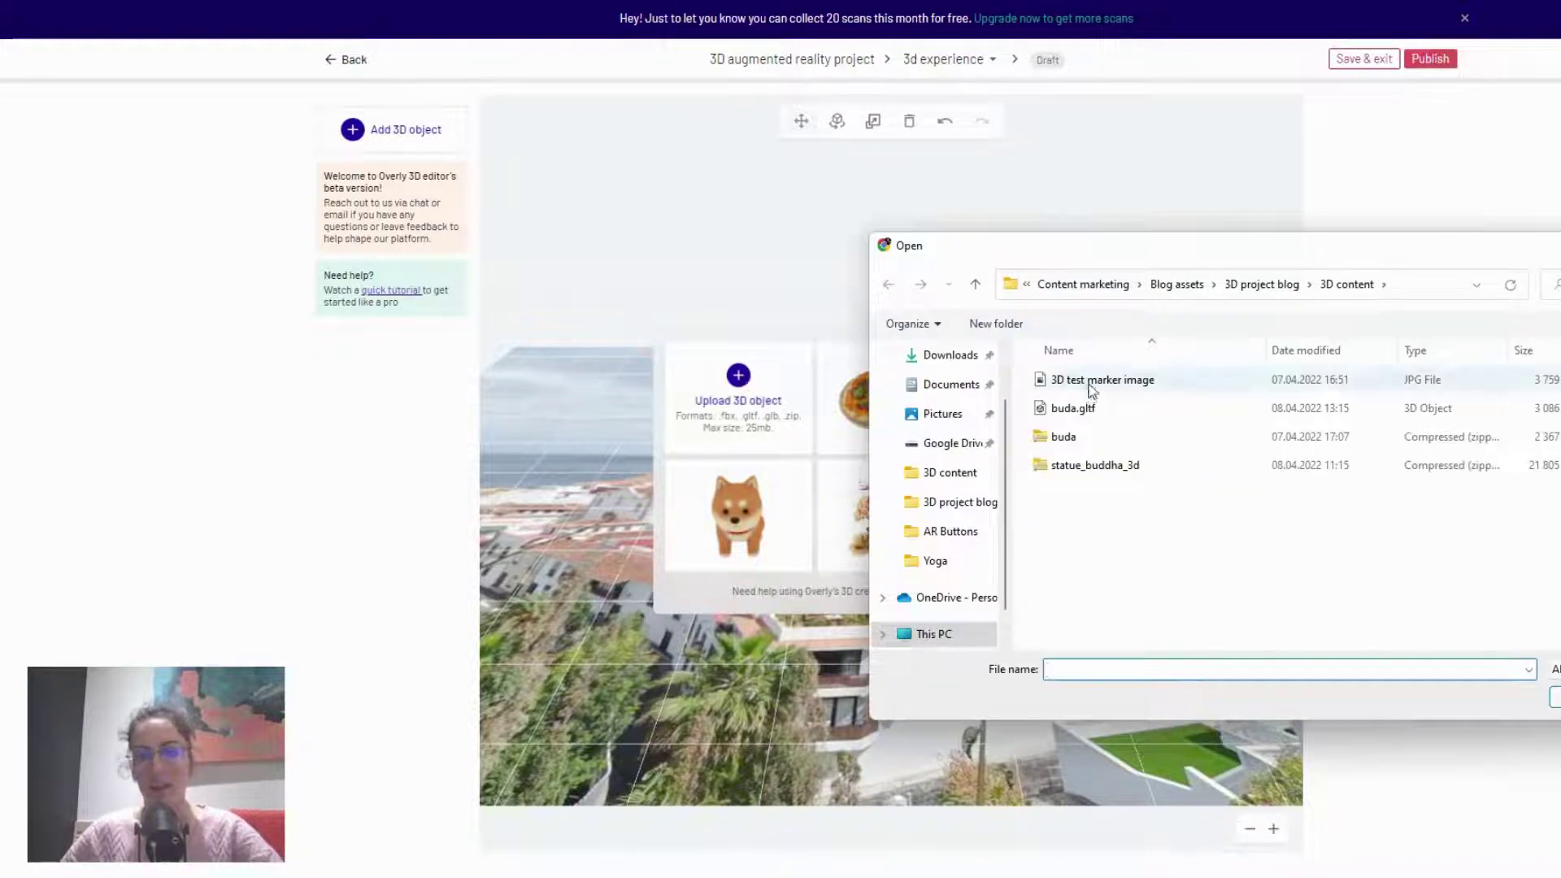
left_click(1107, 410)
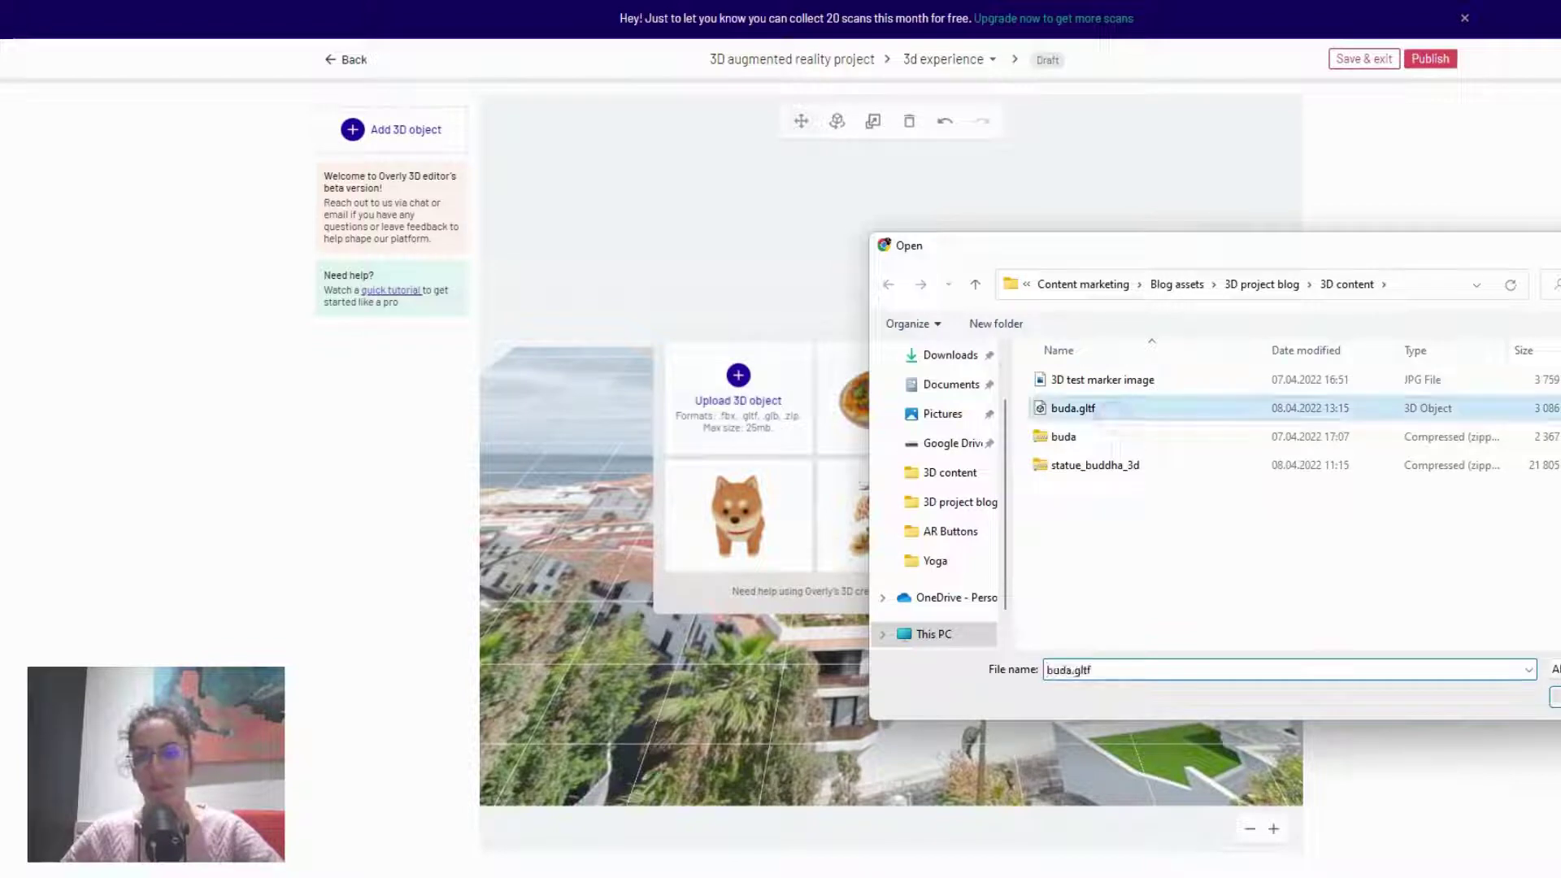
key("Return")
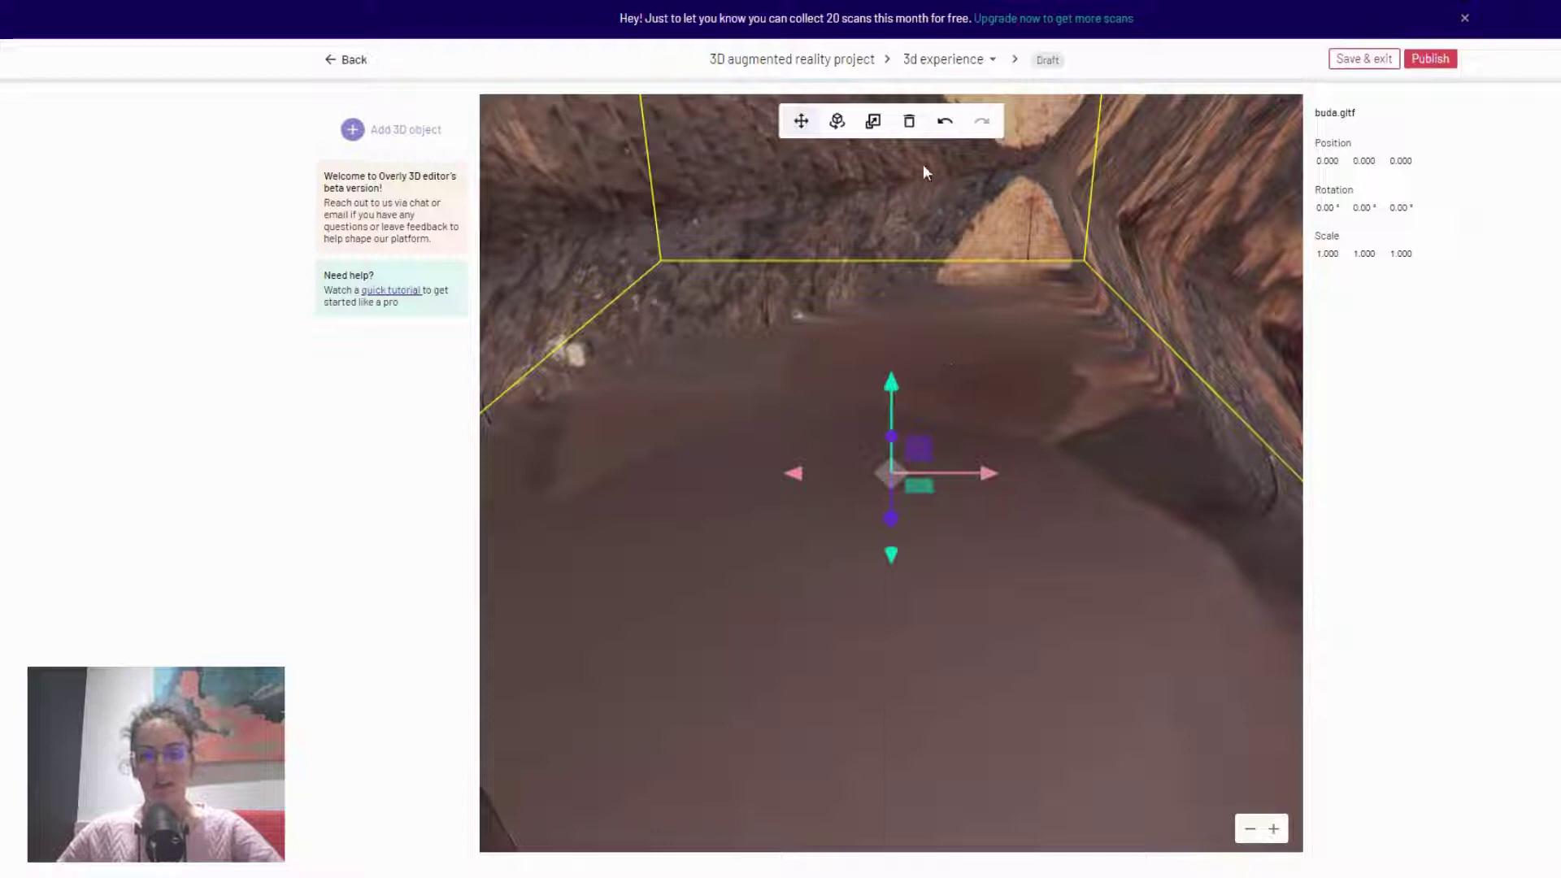
- Shrink the Buddha statue to scale 0.099
left_click(873, 122)
left_click_drag(991, 480, 900, 469)
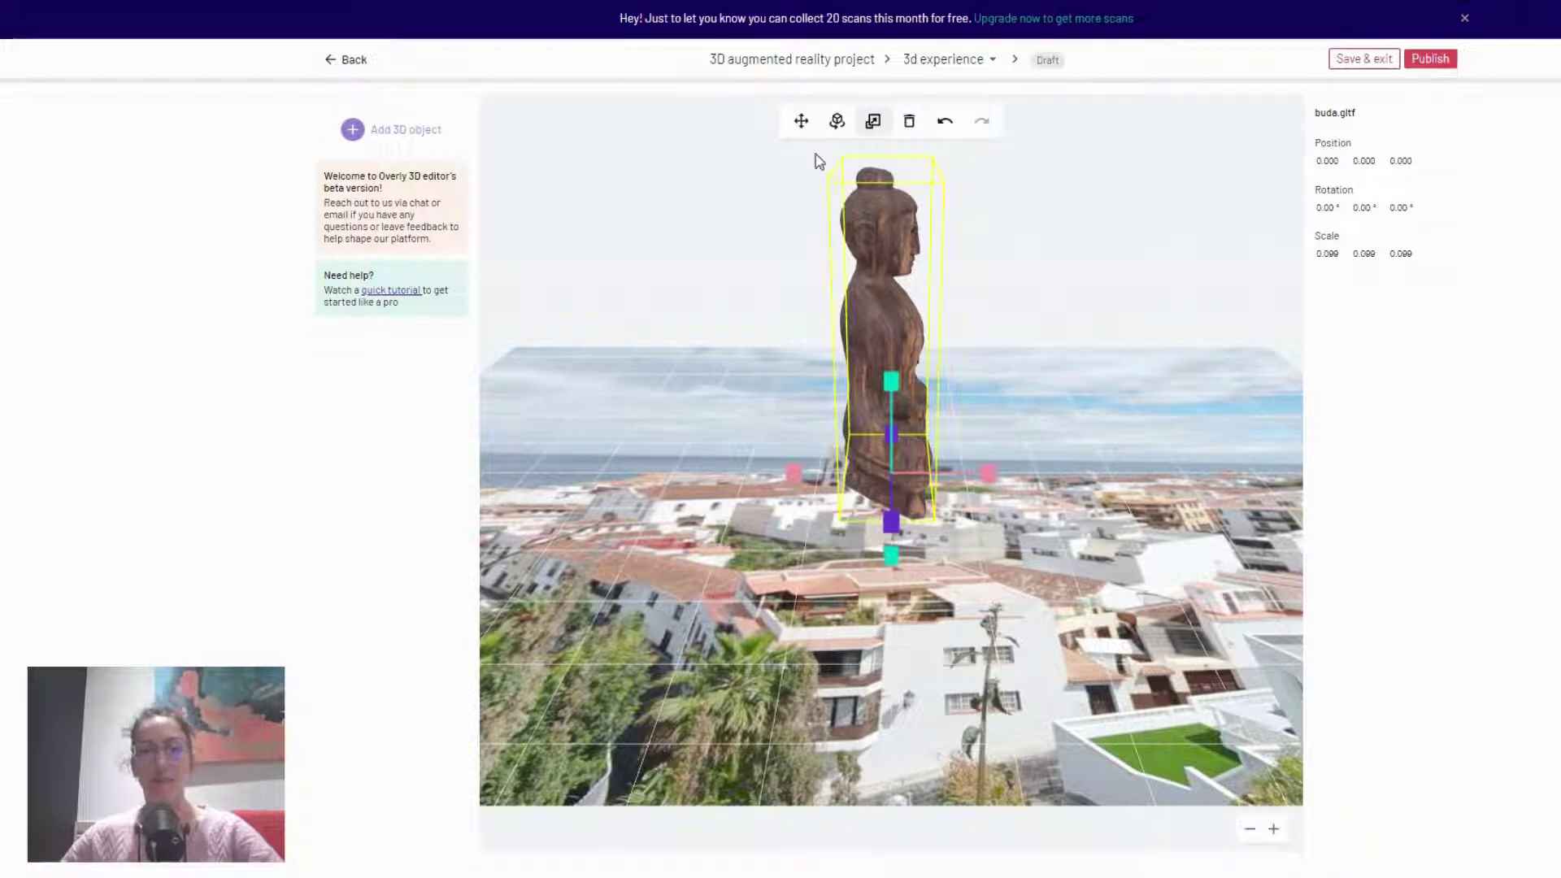
left_click(801, 121)
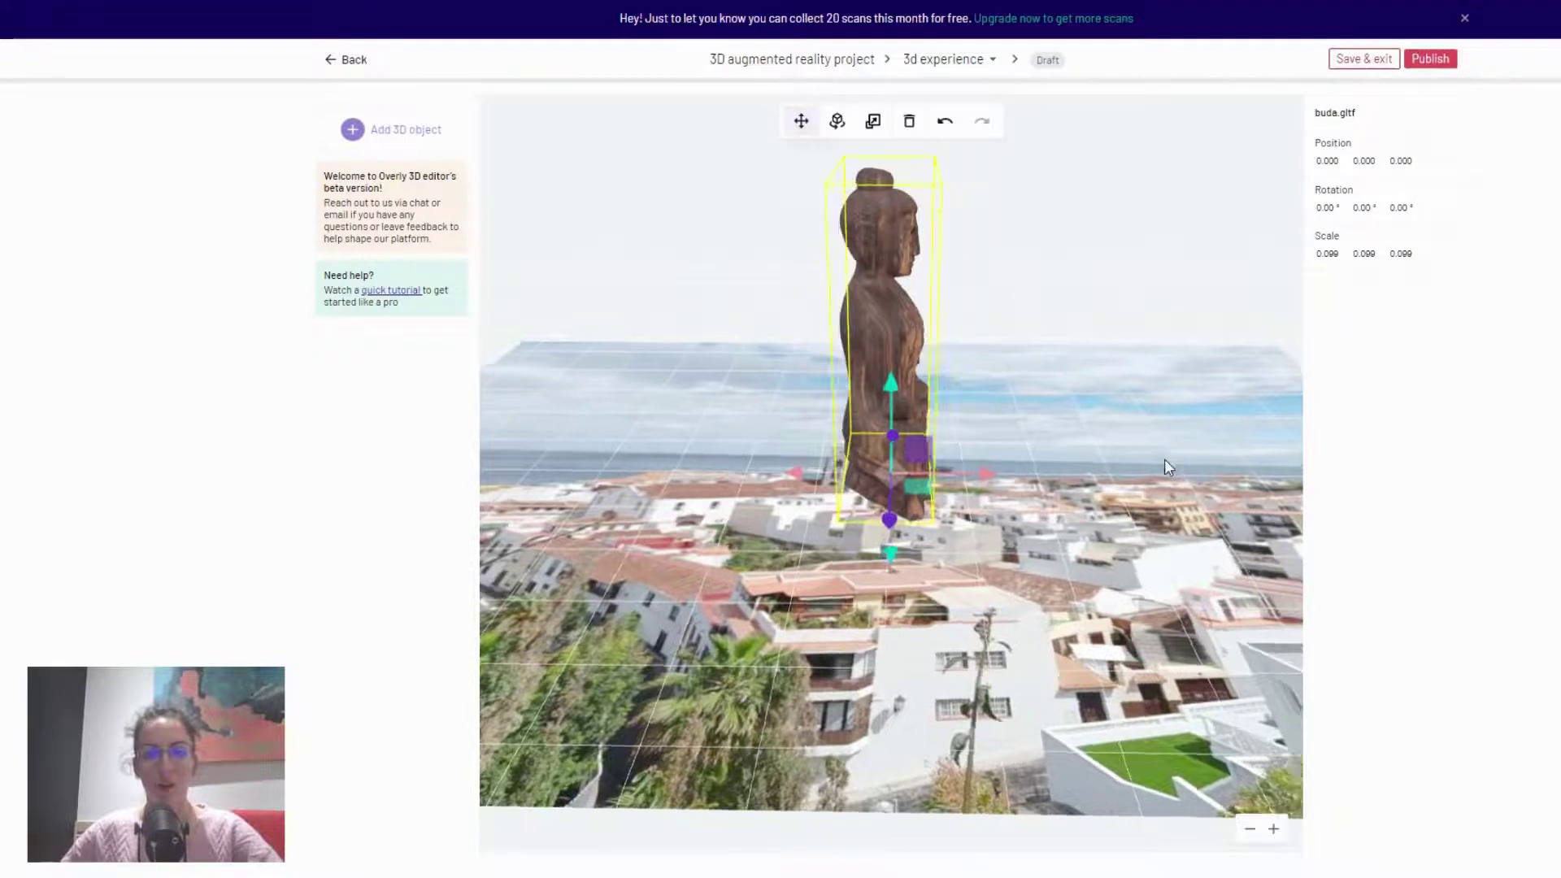
- Orbit and zoom out until the whole town photo shows with the statue on it
left_click_drag(1163, 461, 1181, 627)
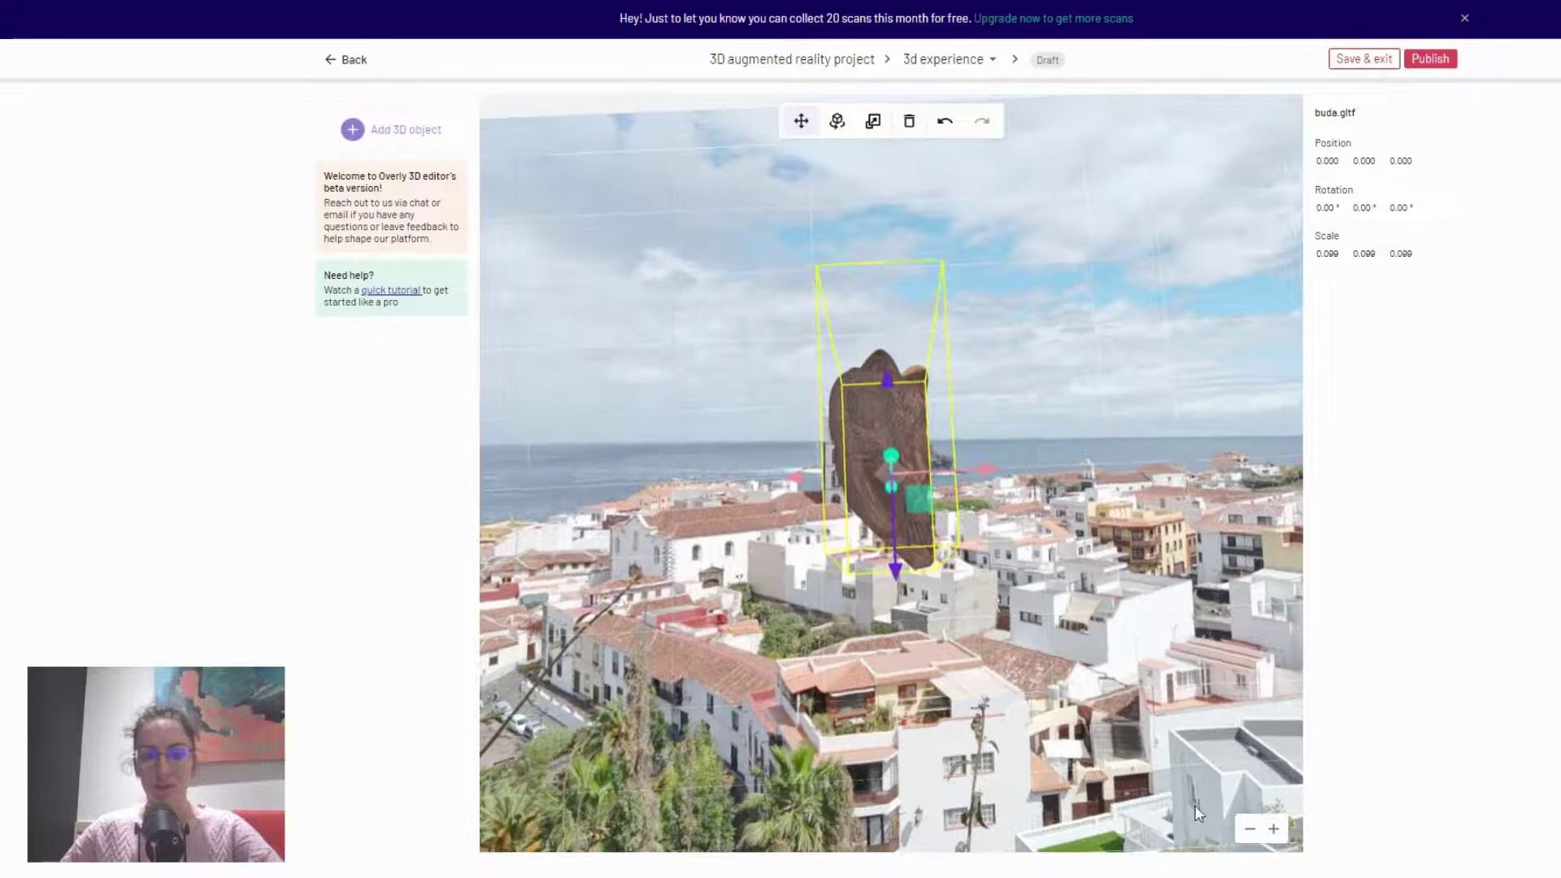
left_click(1250, 829)
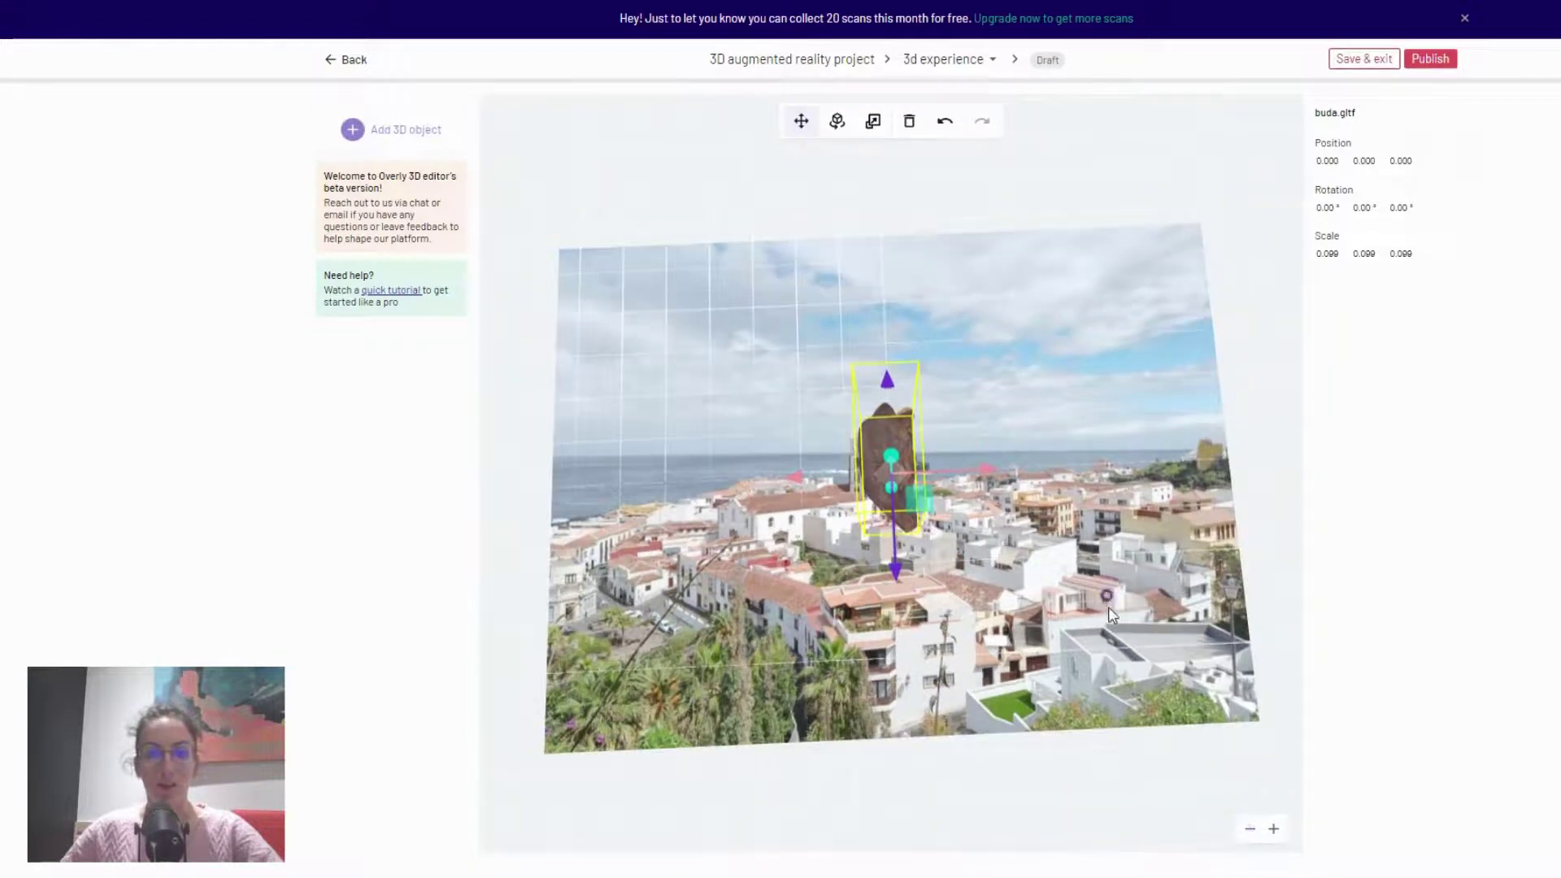
left_click_drag(1112, 640, 1094, 639)
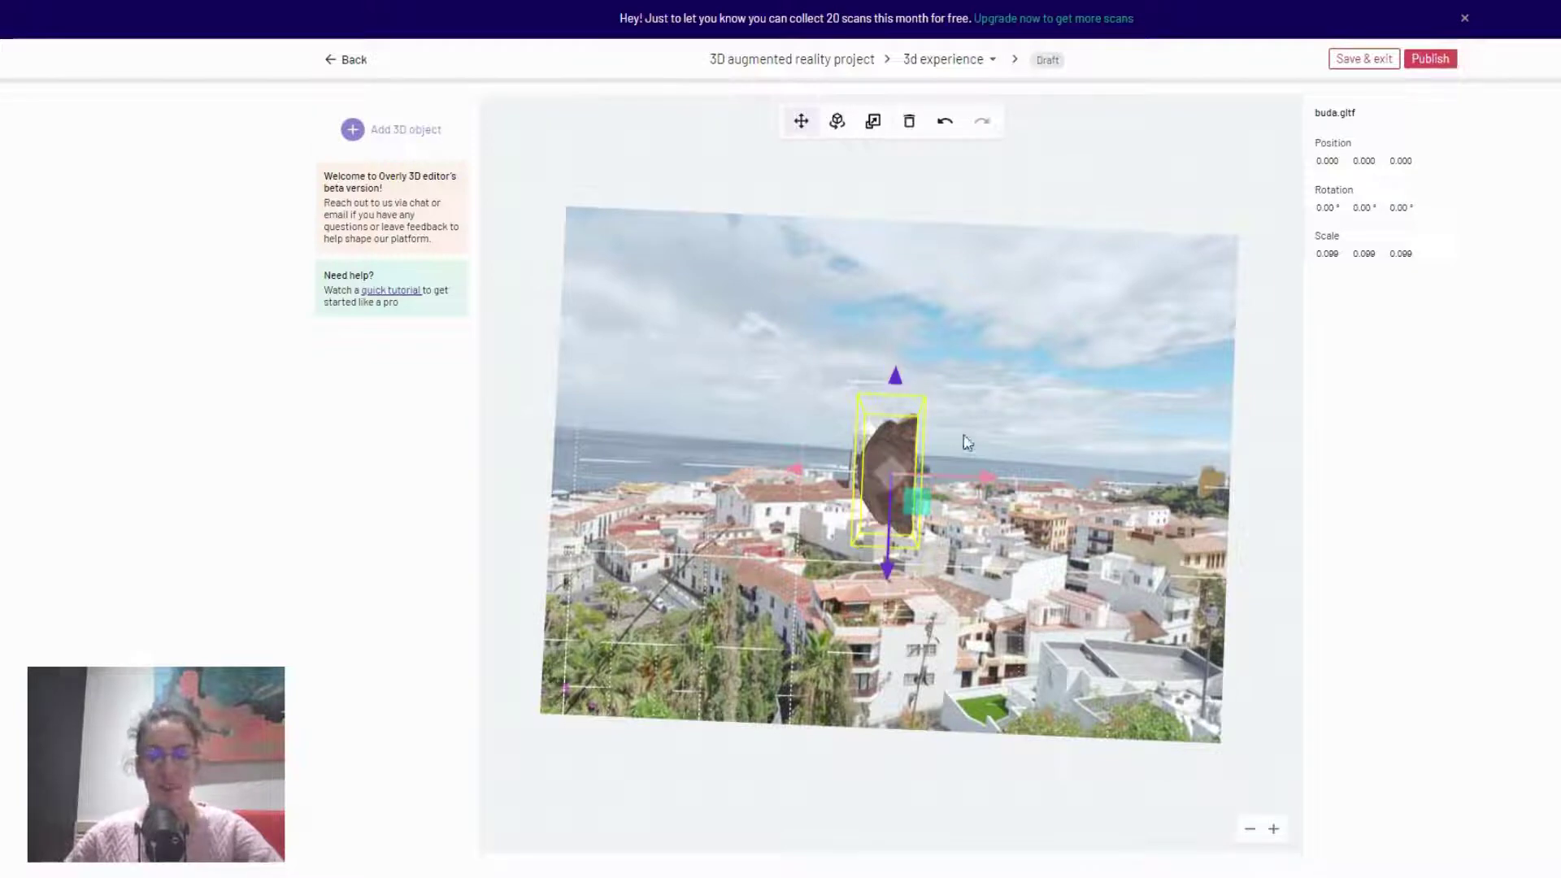
- Move the Buddha statue left over the town photo
left_click_drag(916, 258, 917, 295)
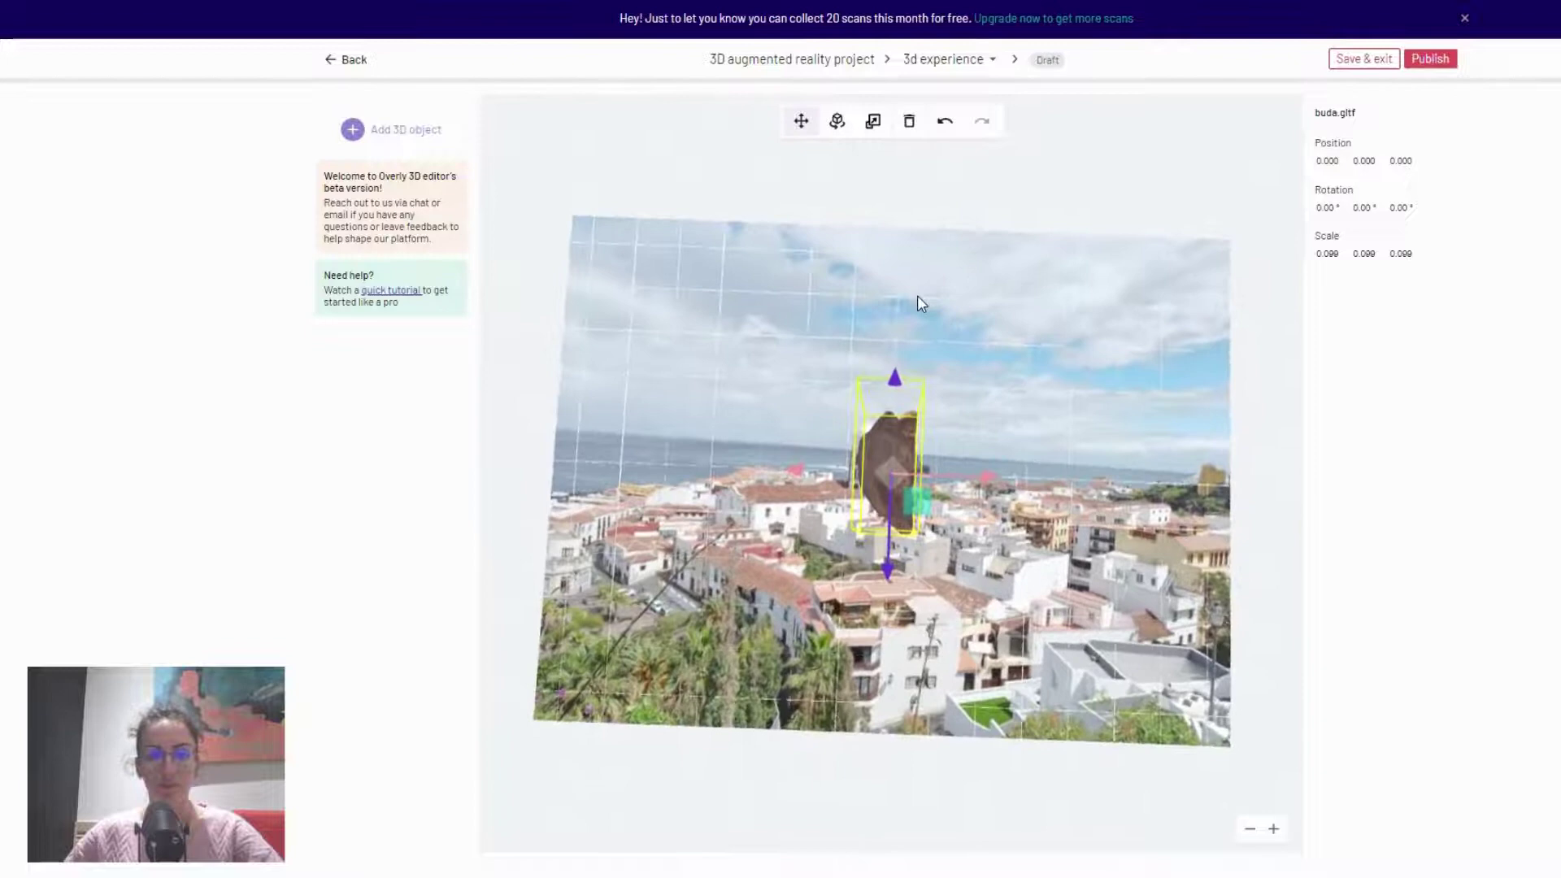
left_click(802, 122)
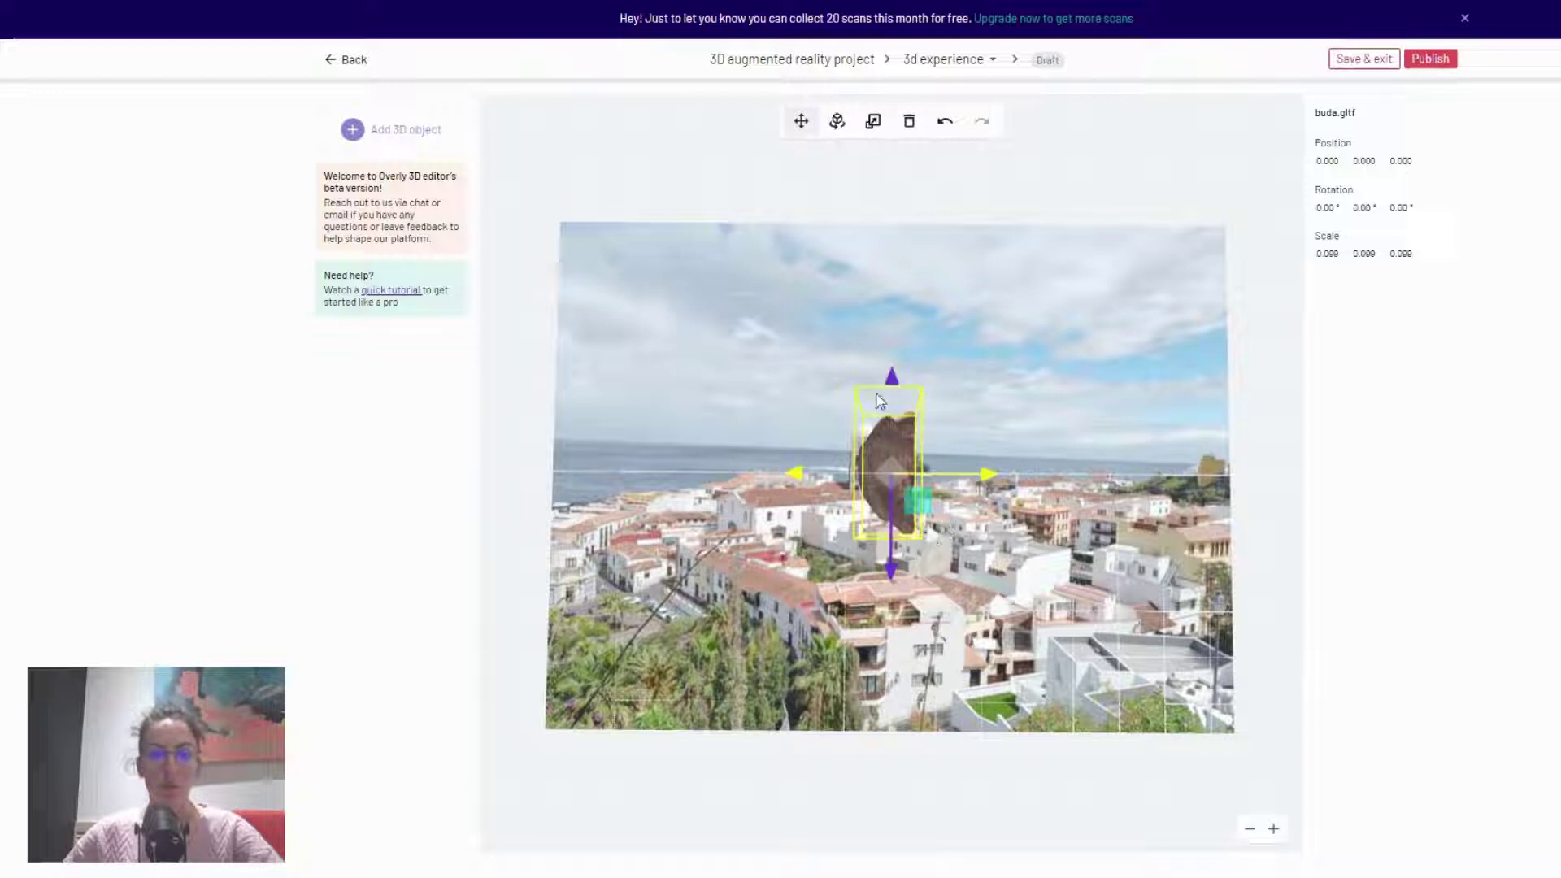
left_click_drag(898, 389, 739, 478)
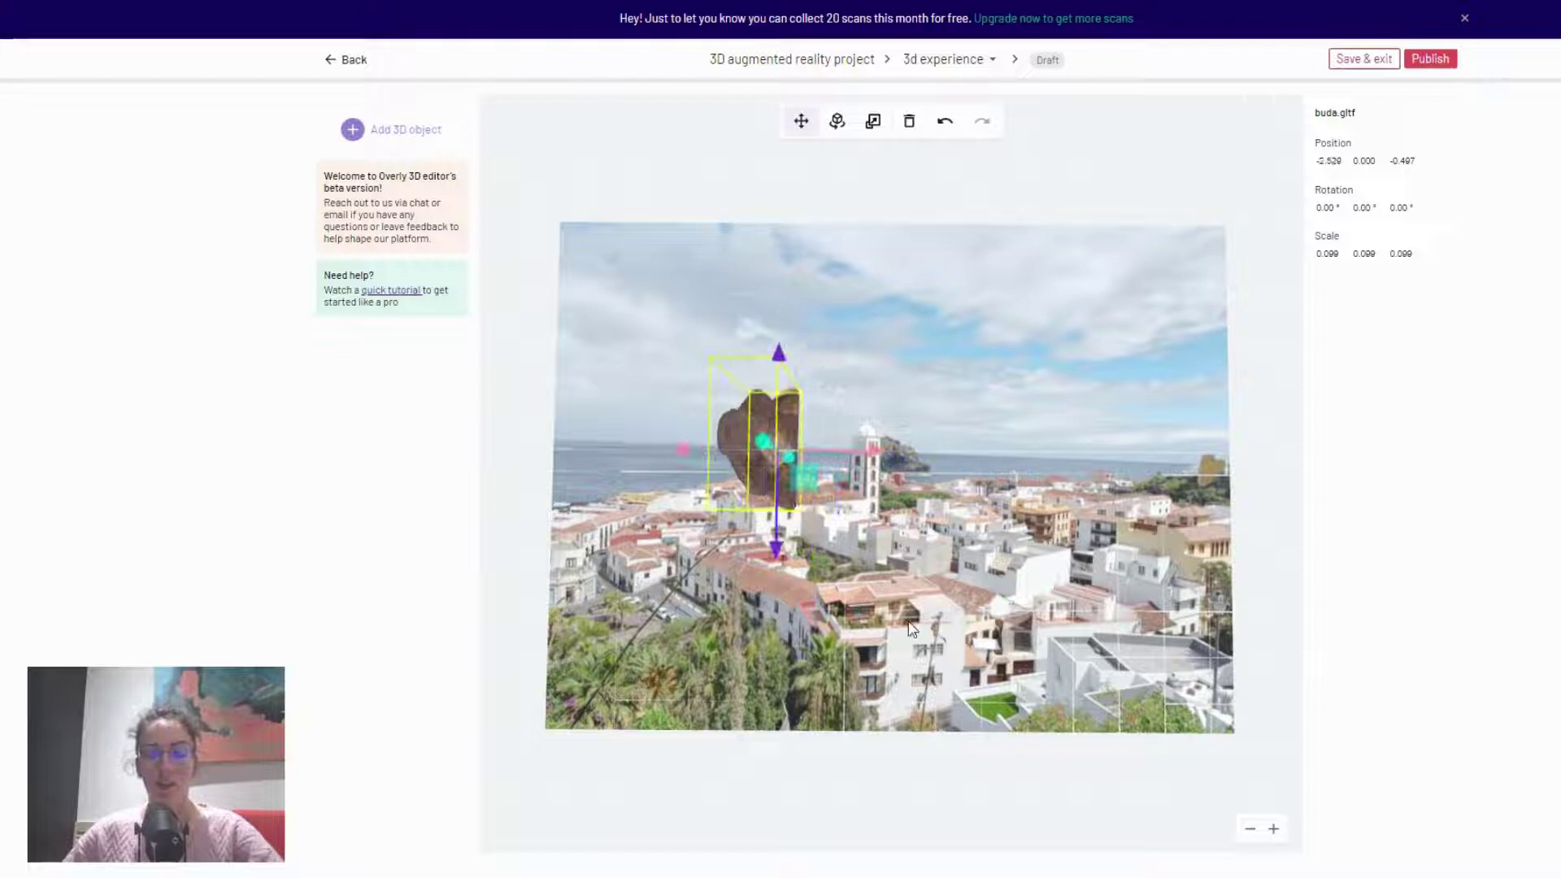
left_click_drag(912, 629, 862, 583)
left_click_drag(846, 524, 832, 463)
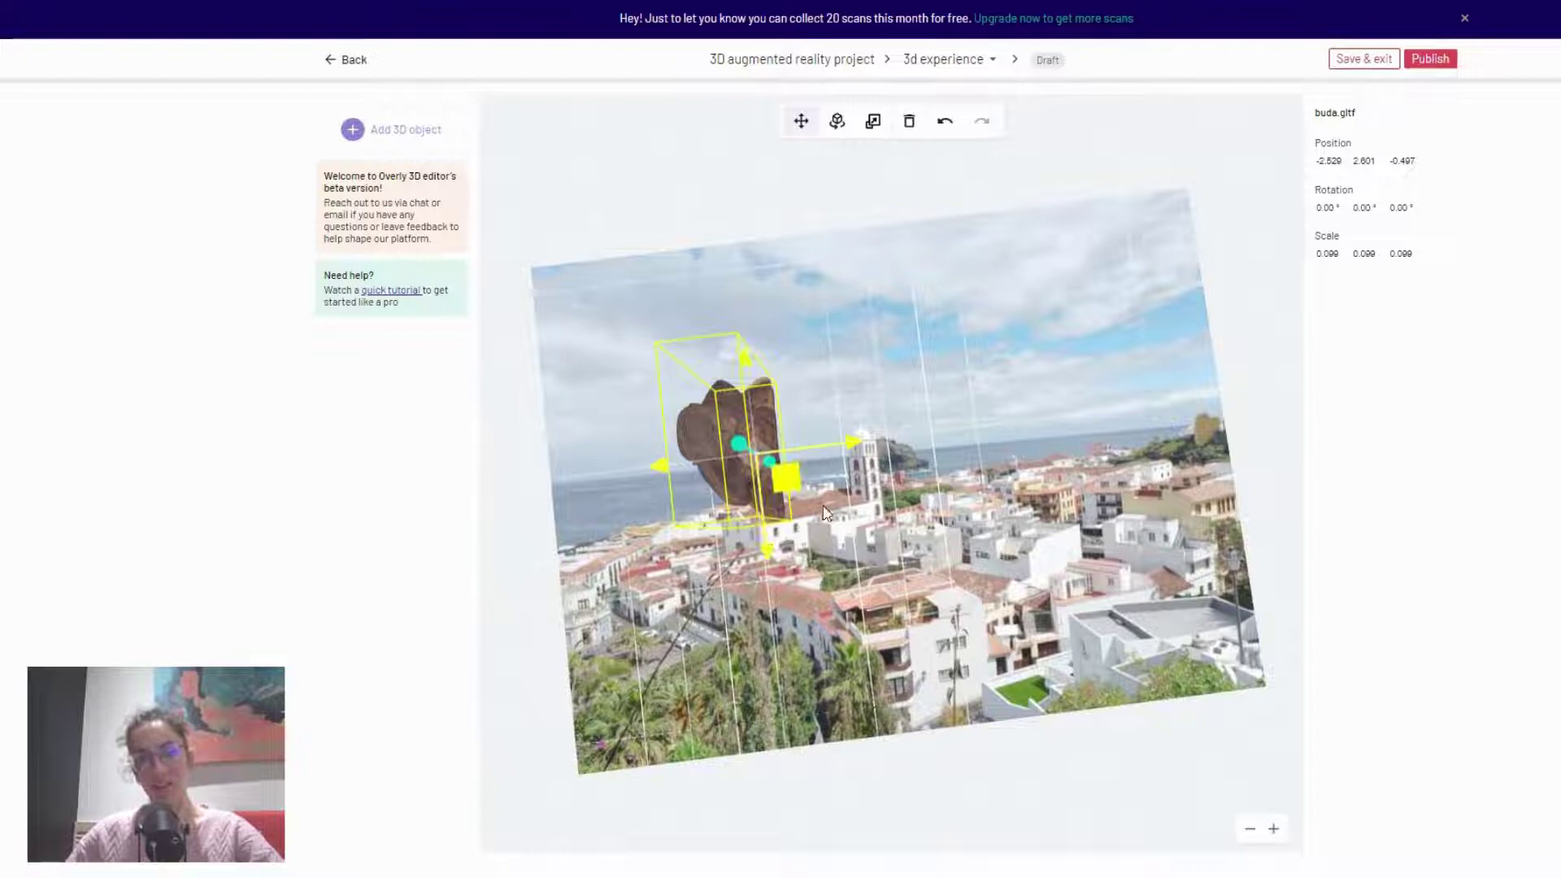
left_click_drag(873, 592, 800, 557)
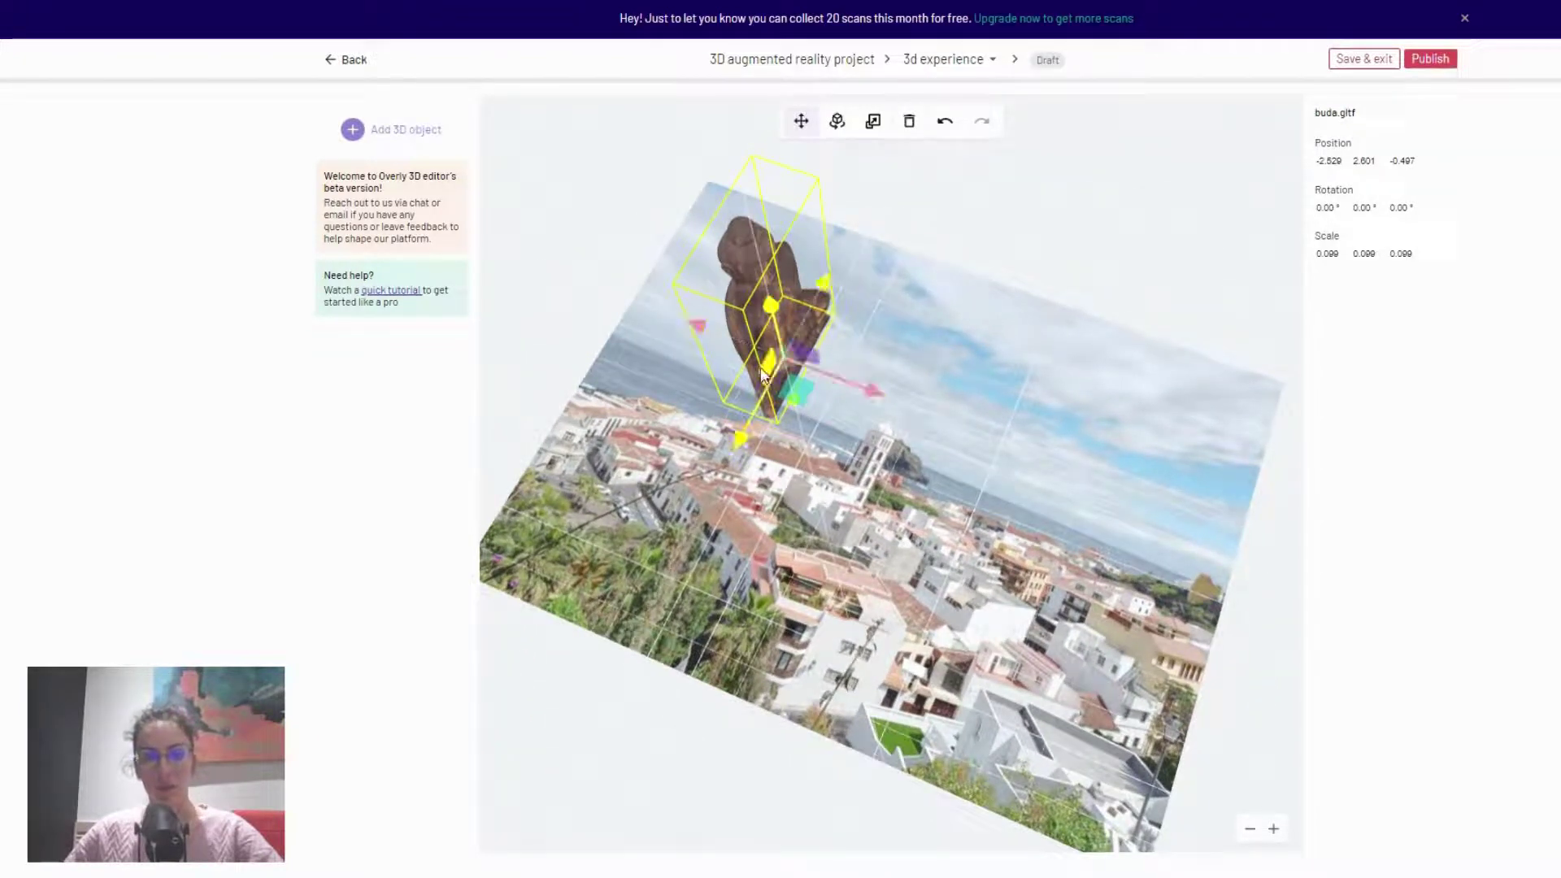
- Fine-tune the statue's position to -1.113, 2.706, 1.373 above the photo
mouse_move(734, 430)
left_mouse_down()
mouse_move(690, 510)
mouse_move(747, 415)
left_mouse_up()
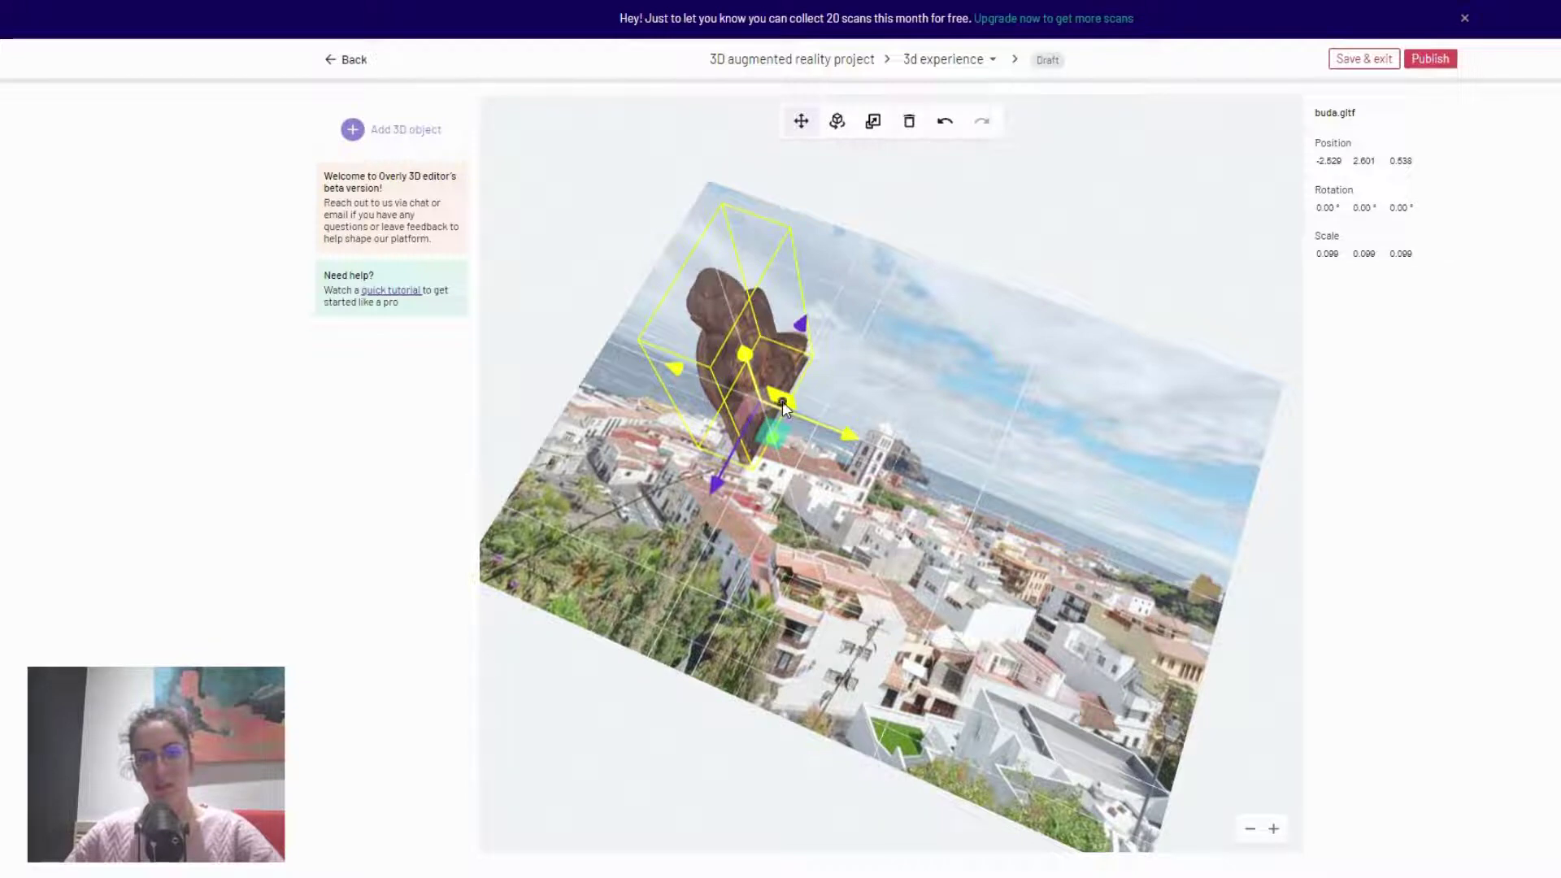
left_click_drag(782, 402, 811, 379)
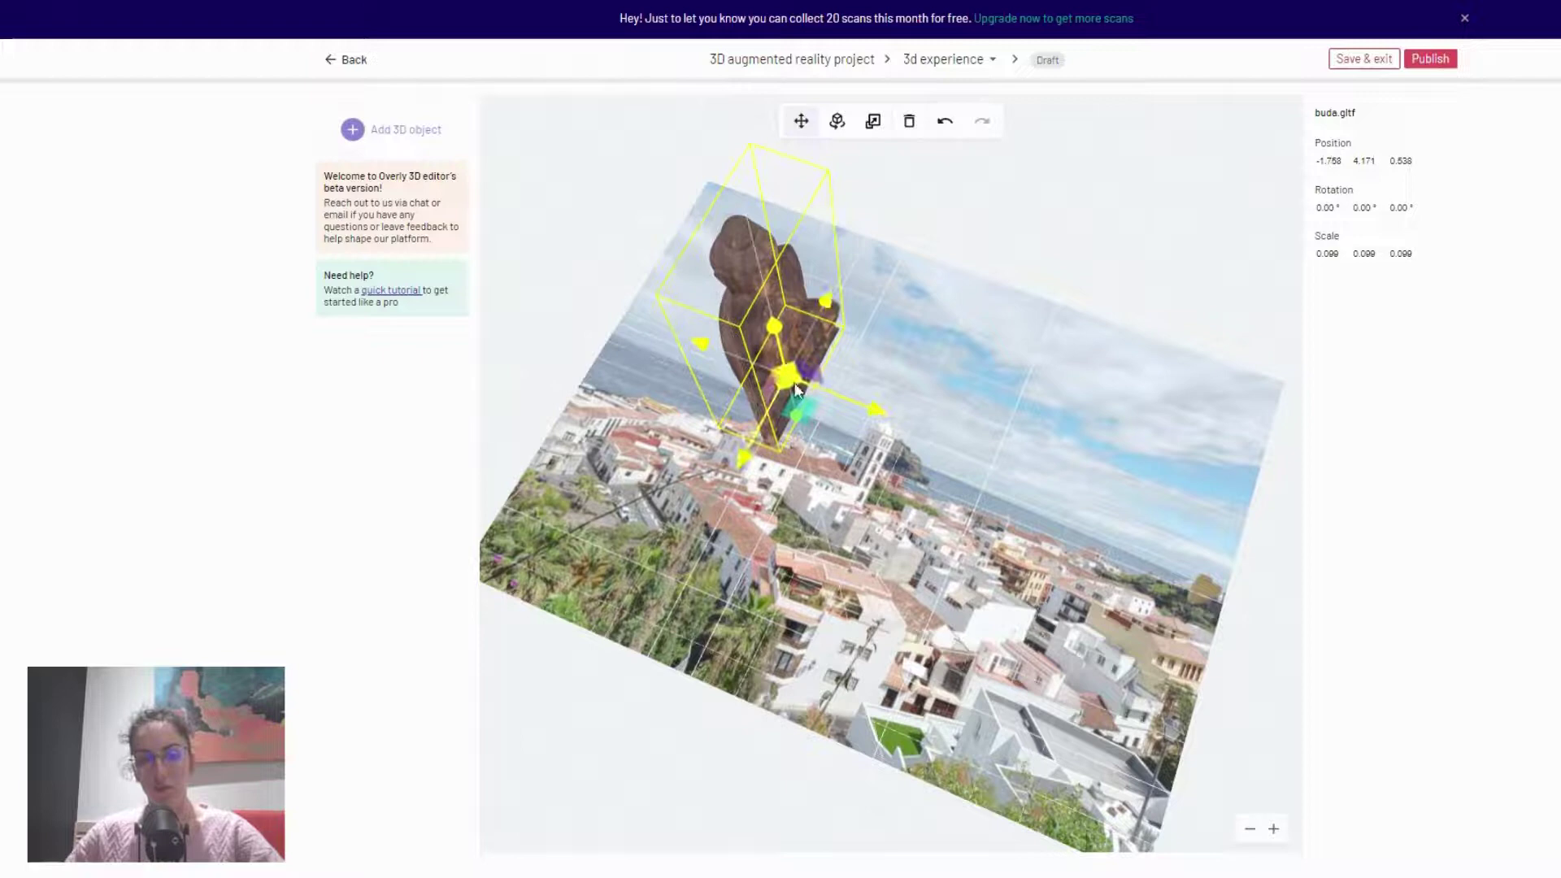
left_click(805, 503)
left_click_drag(791, 471, 784, 401)
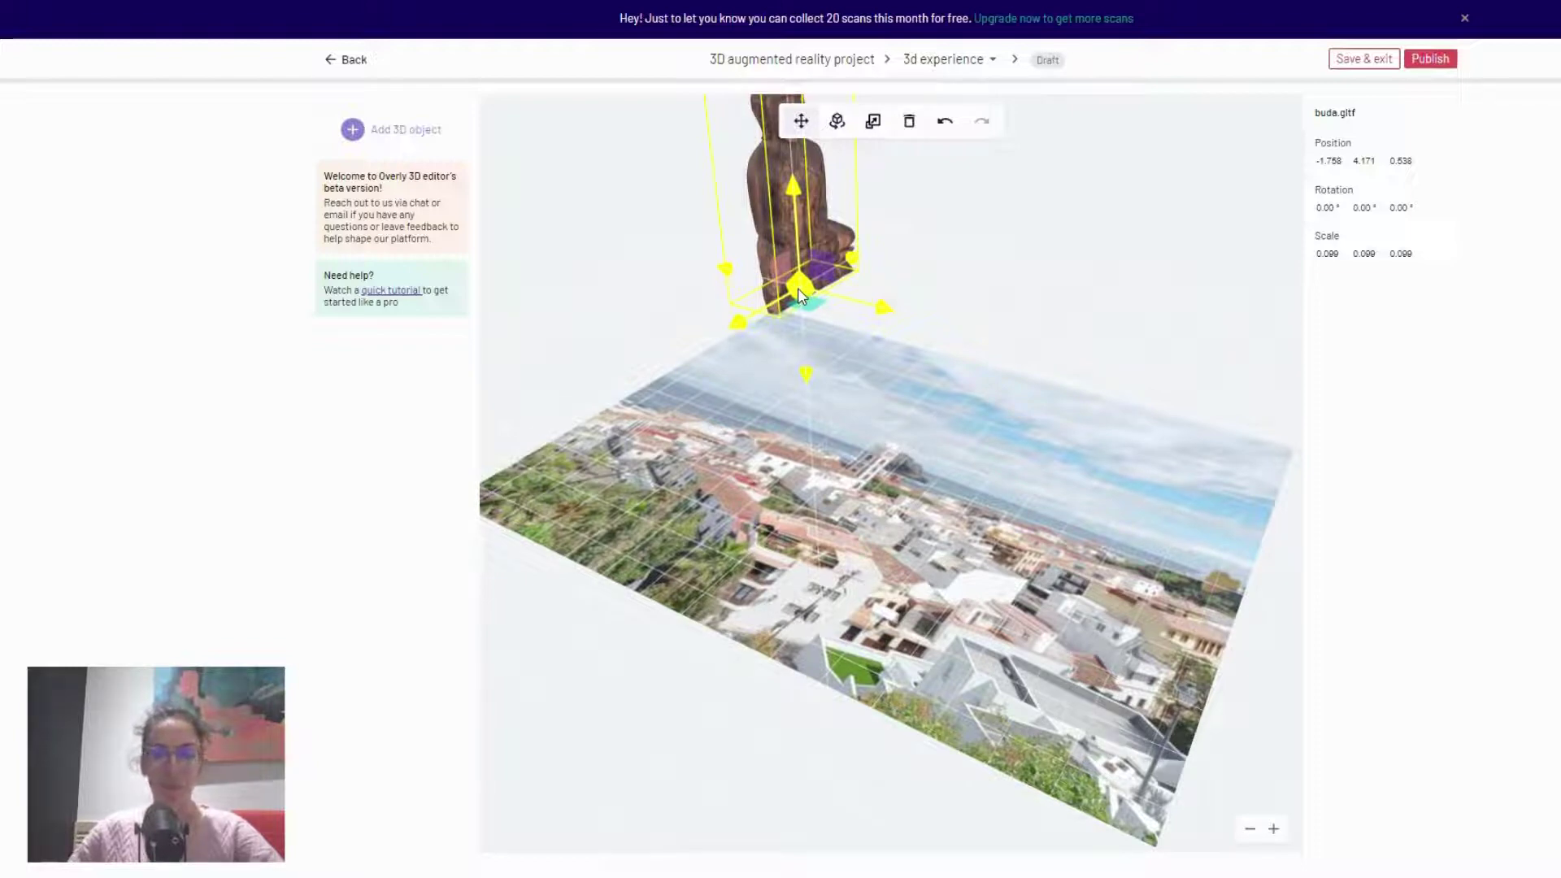
left_click_drag(799, 290, 803, 379)
left_click_drag(958, 519, 1061, 477)
left_click_drag(1049, 604, 987, 583)
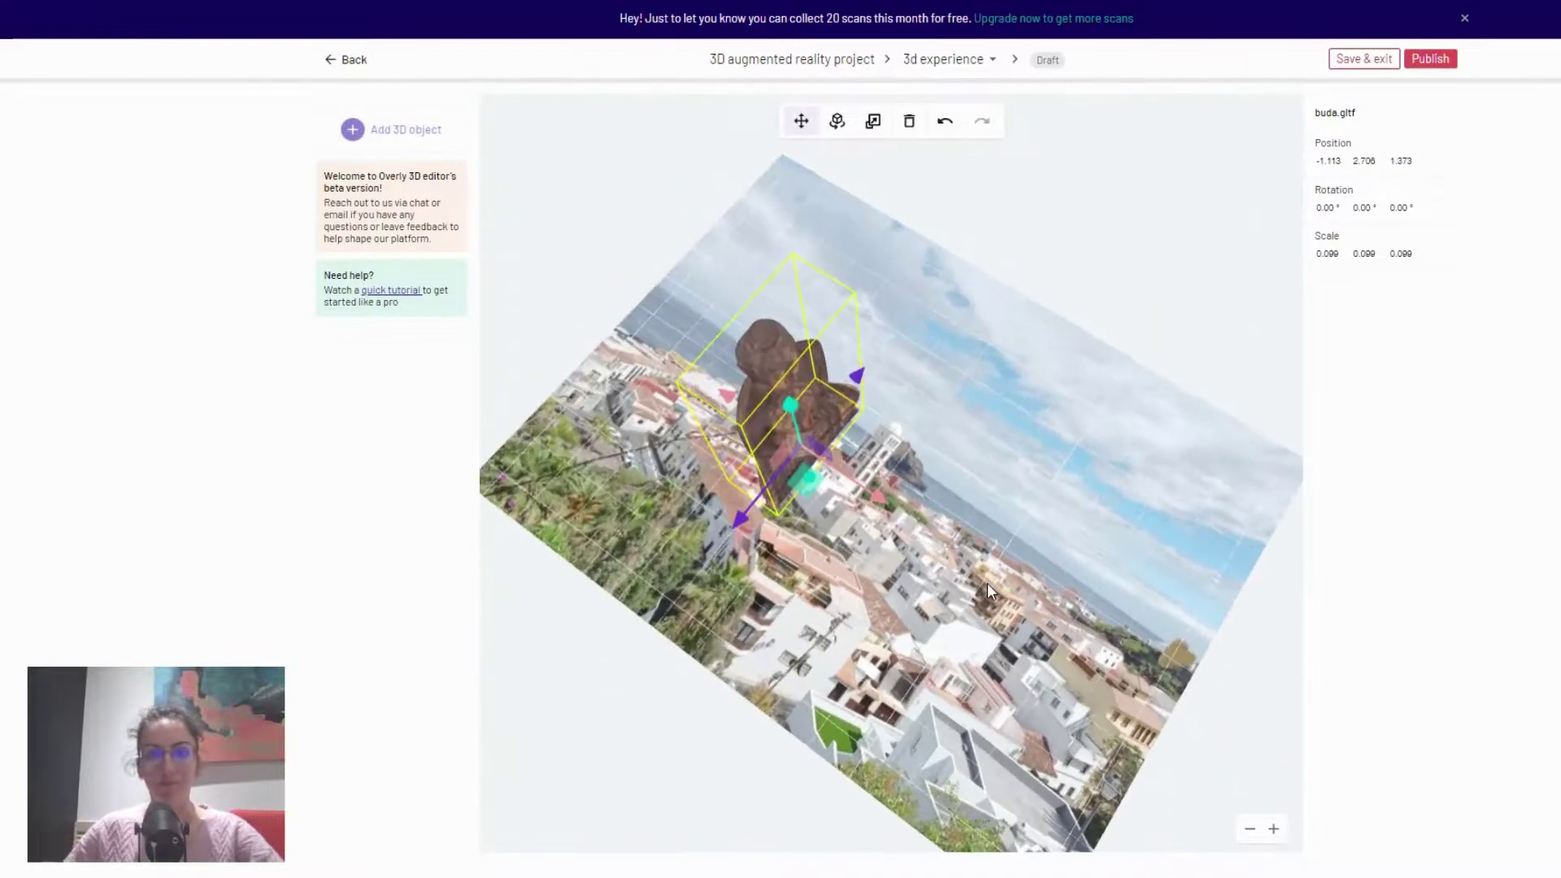
- Rotate the Buddha to -108.91°, -78.96°, -38.90° so it stands upright facing forward
left_click(839, 123)
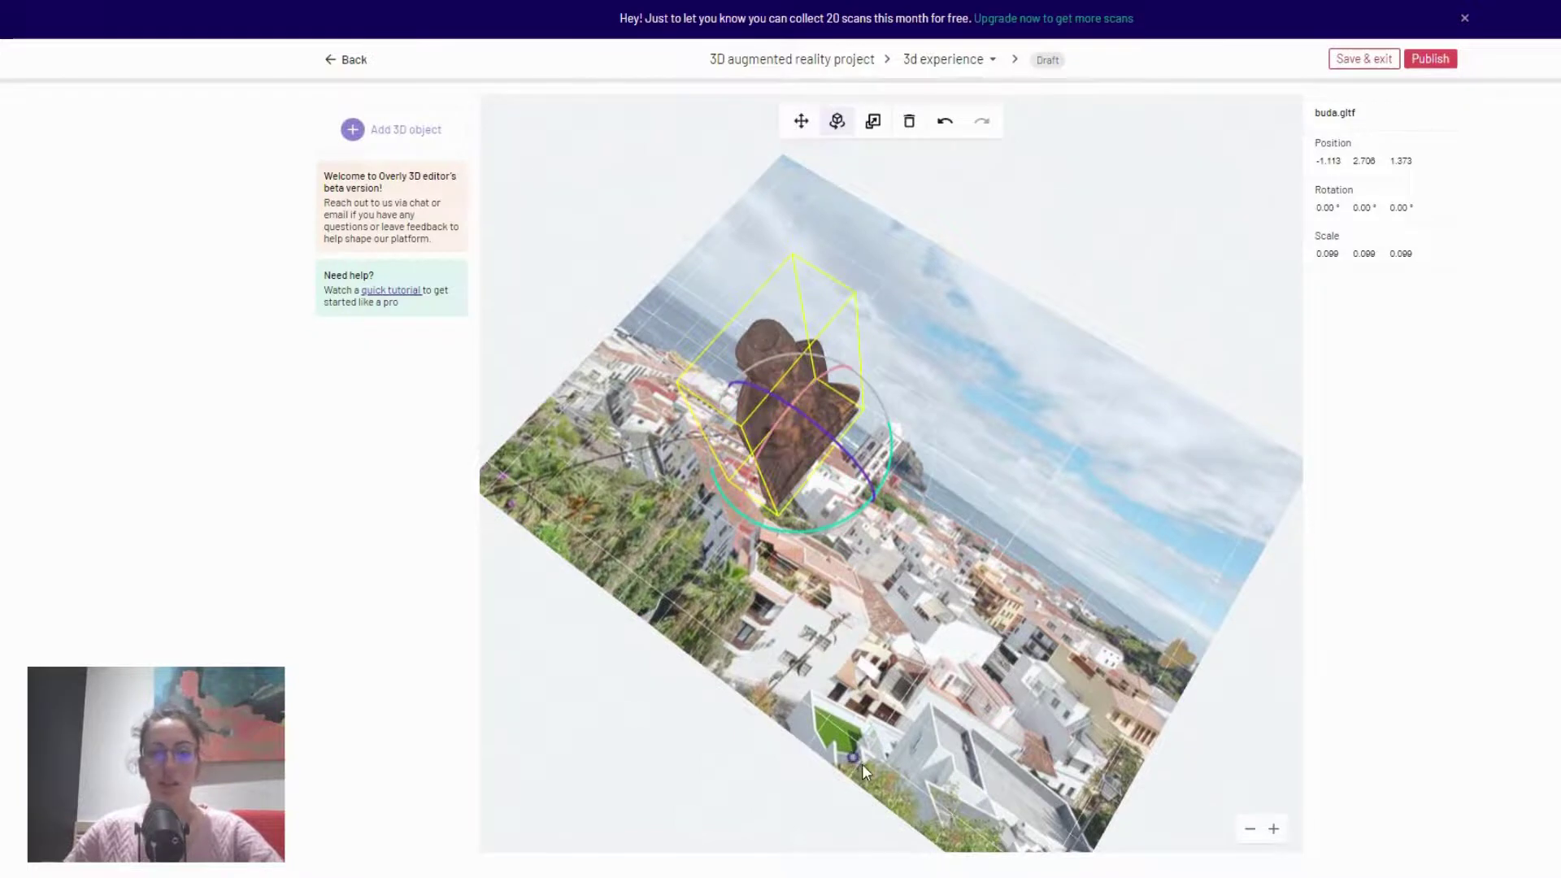
left_click_drag(863, 766, 948, 833)
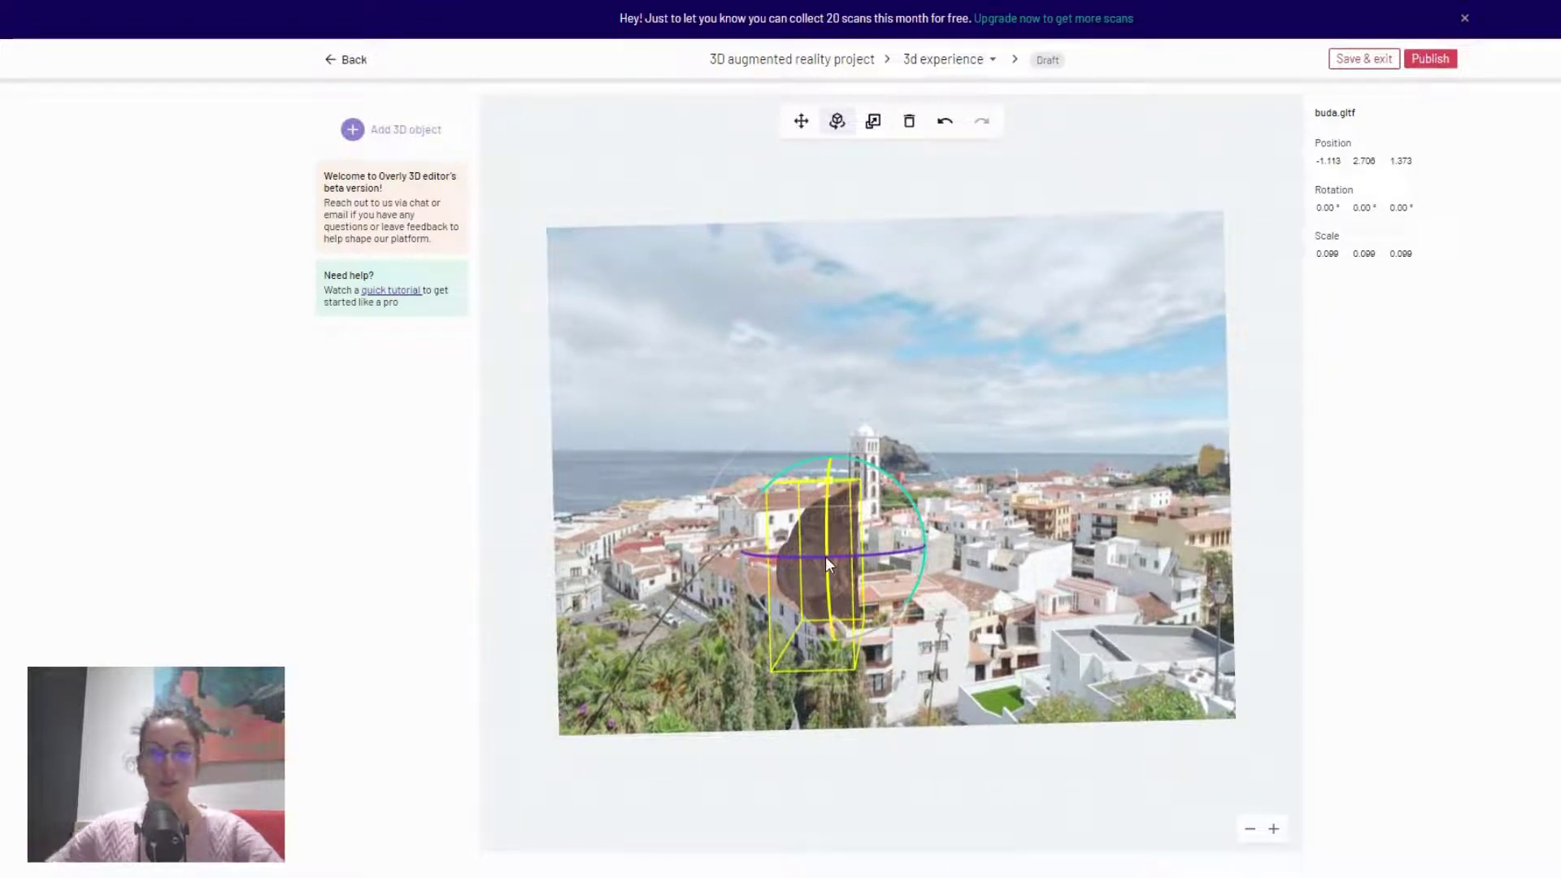
left_click_drag(826, 558, 773, 534)
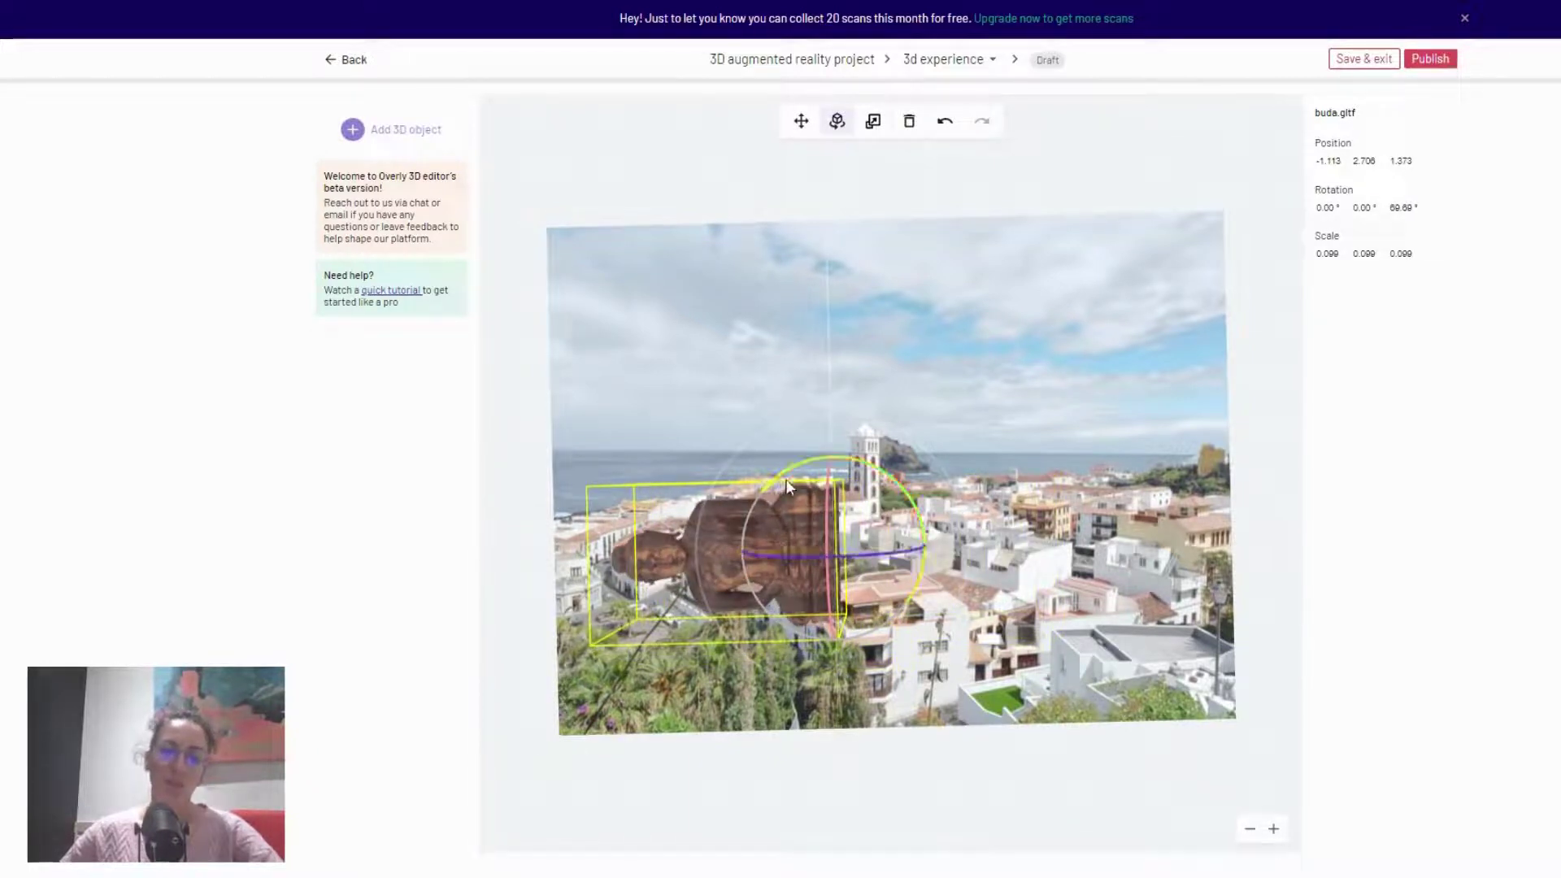
left_click_drag(793, 471, 858, 460)
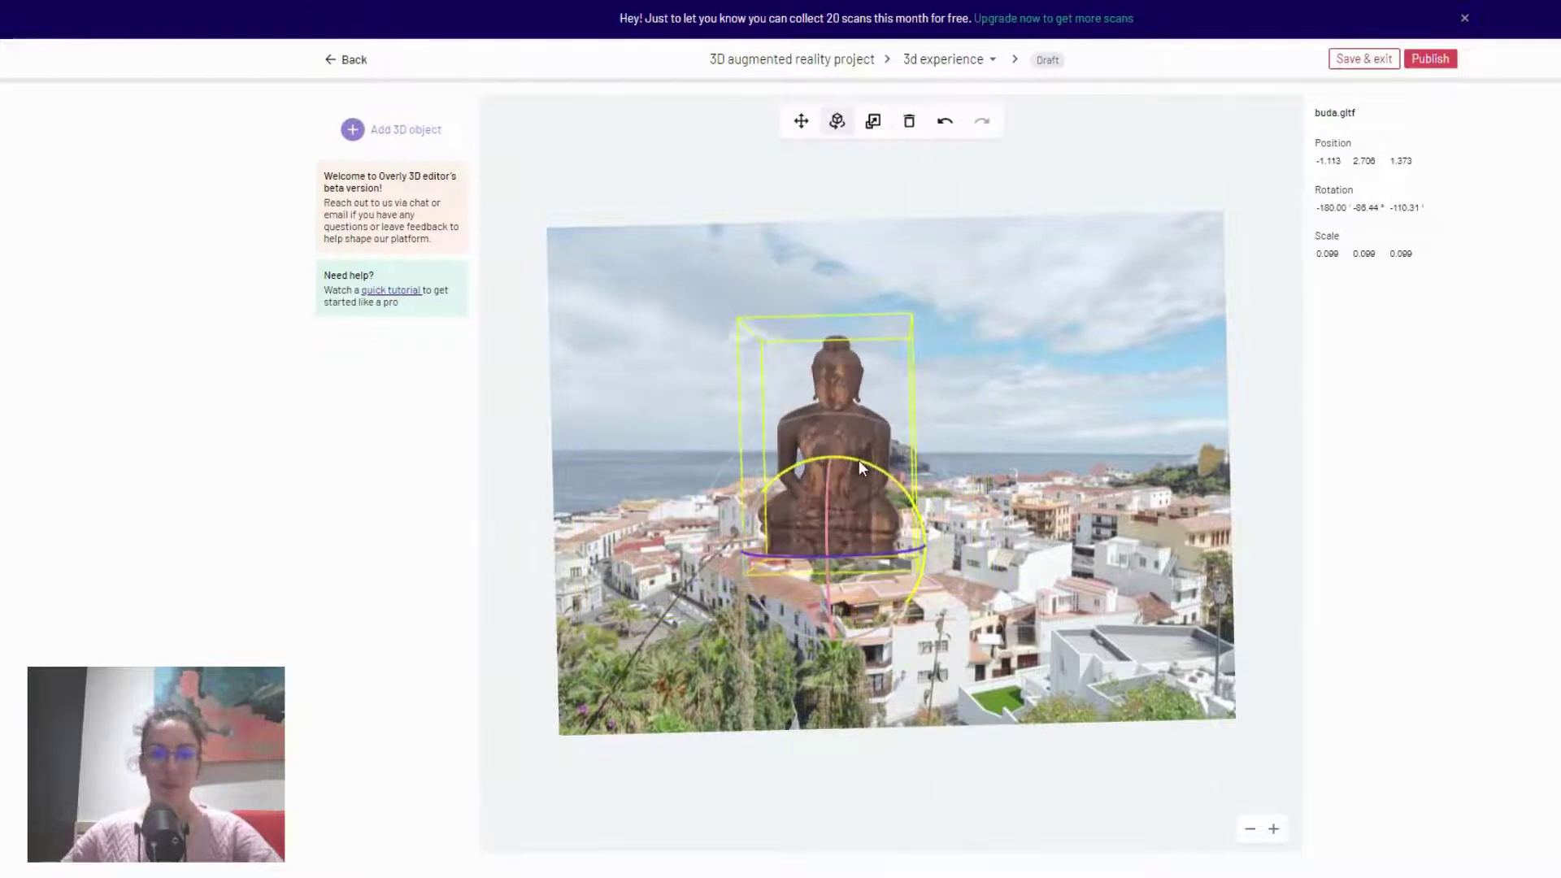
left_click_drag(863, 533, 879, 550)
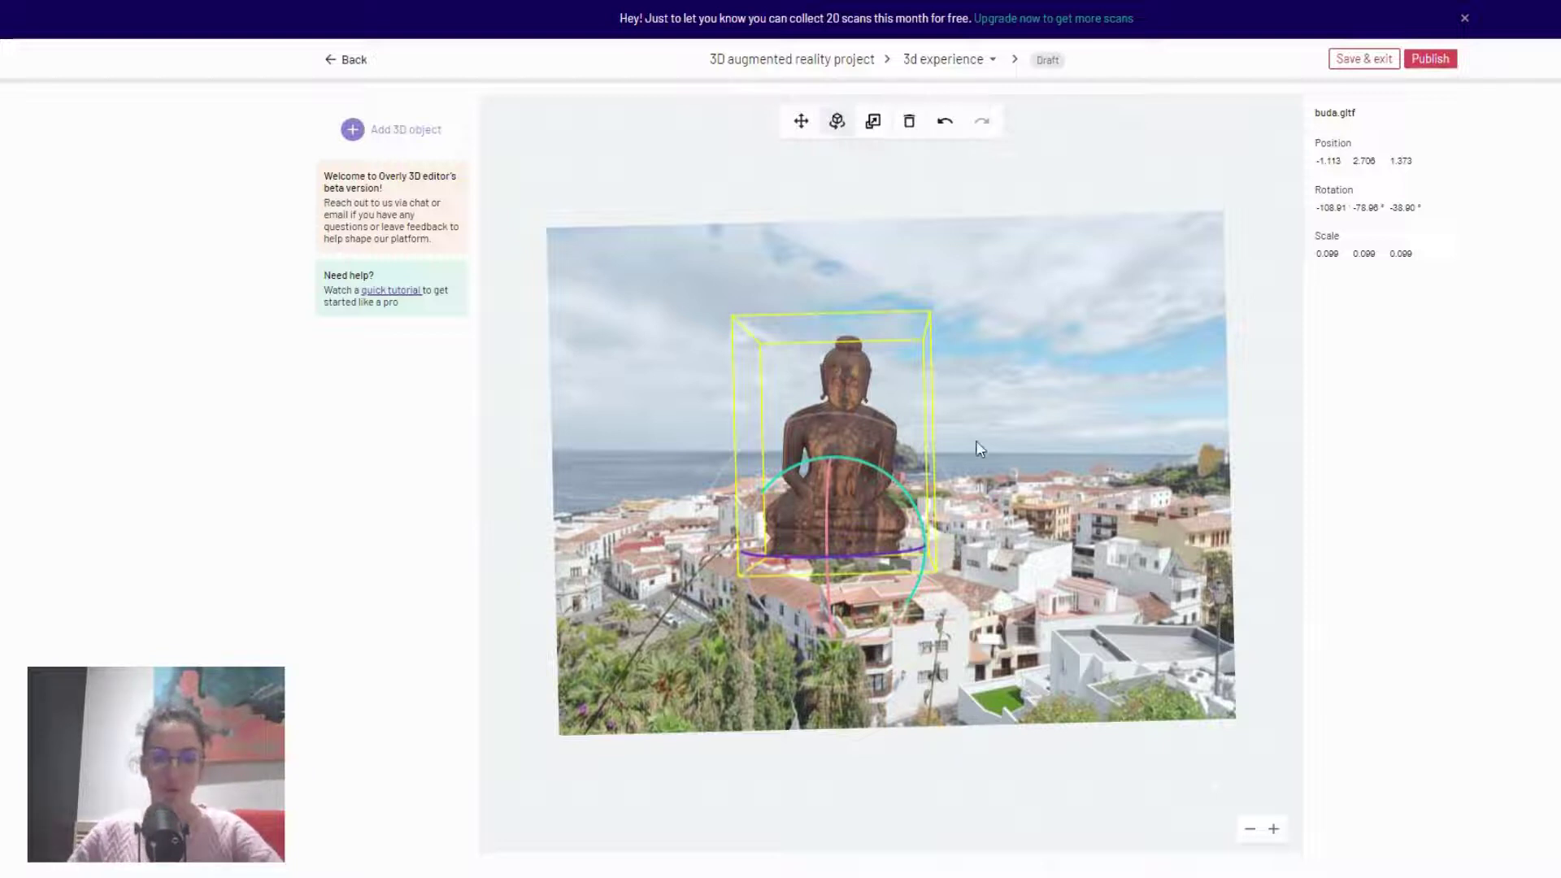
- Shift the Buddha sideways to Position X -1.629
left_click(873, 123)
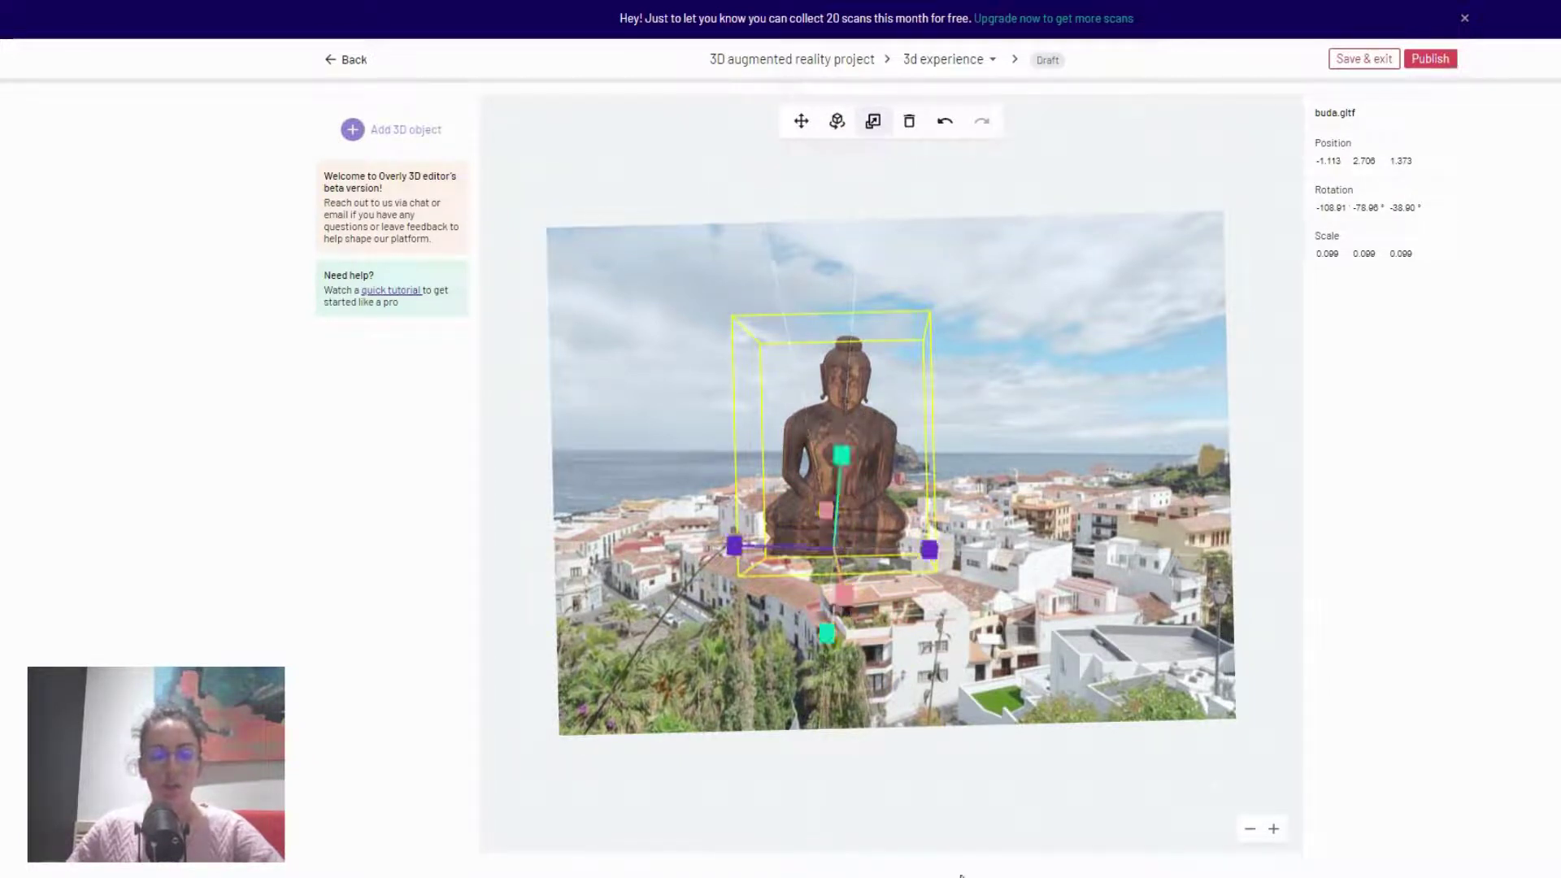
left_click(801, 122)
left_click_drag(939, 543, 881, 545)
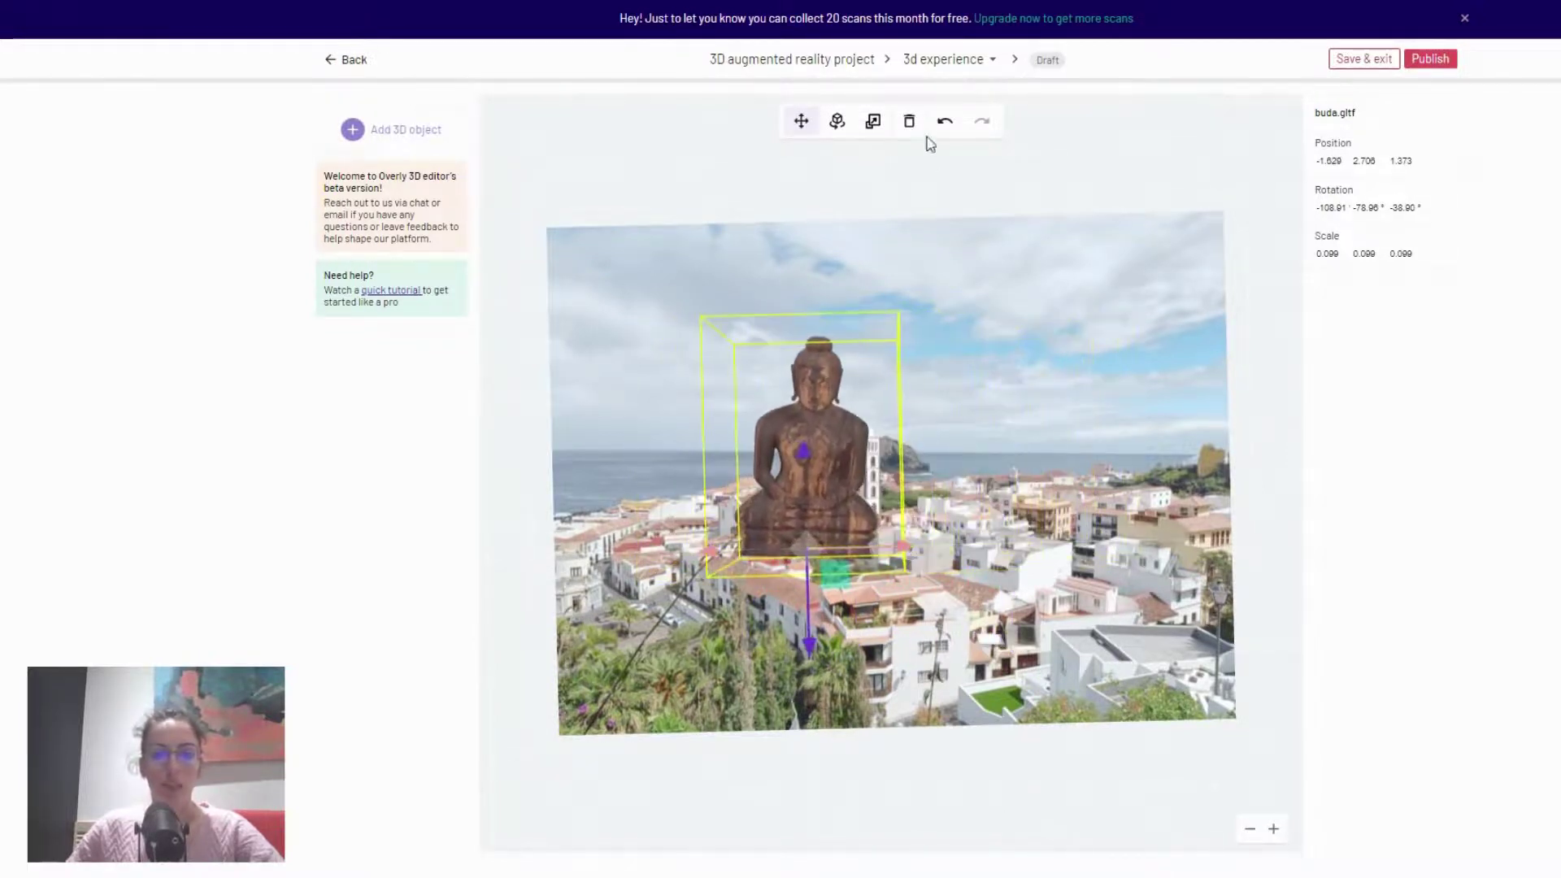
- Enlarge the statue to scale 0.175 and view it level with the photo
left_click(873, 122)
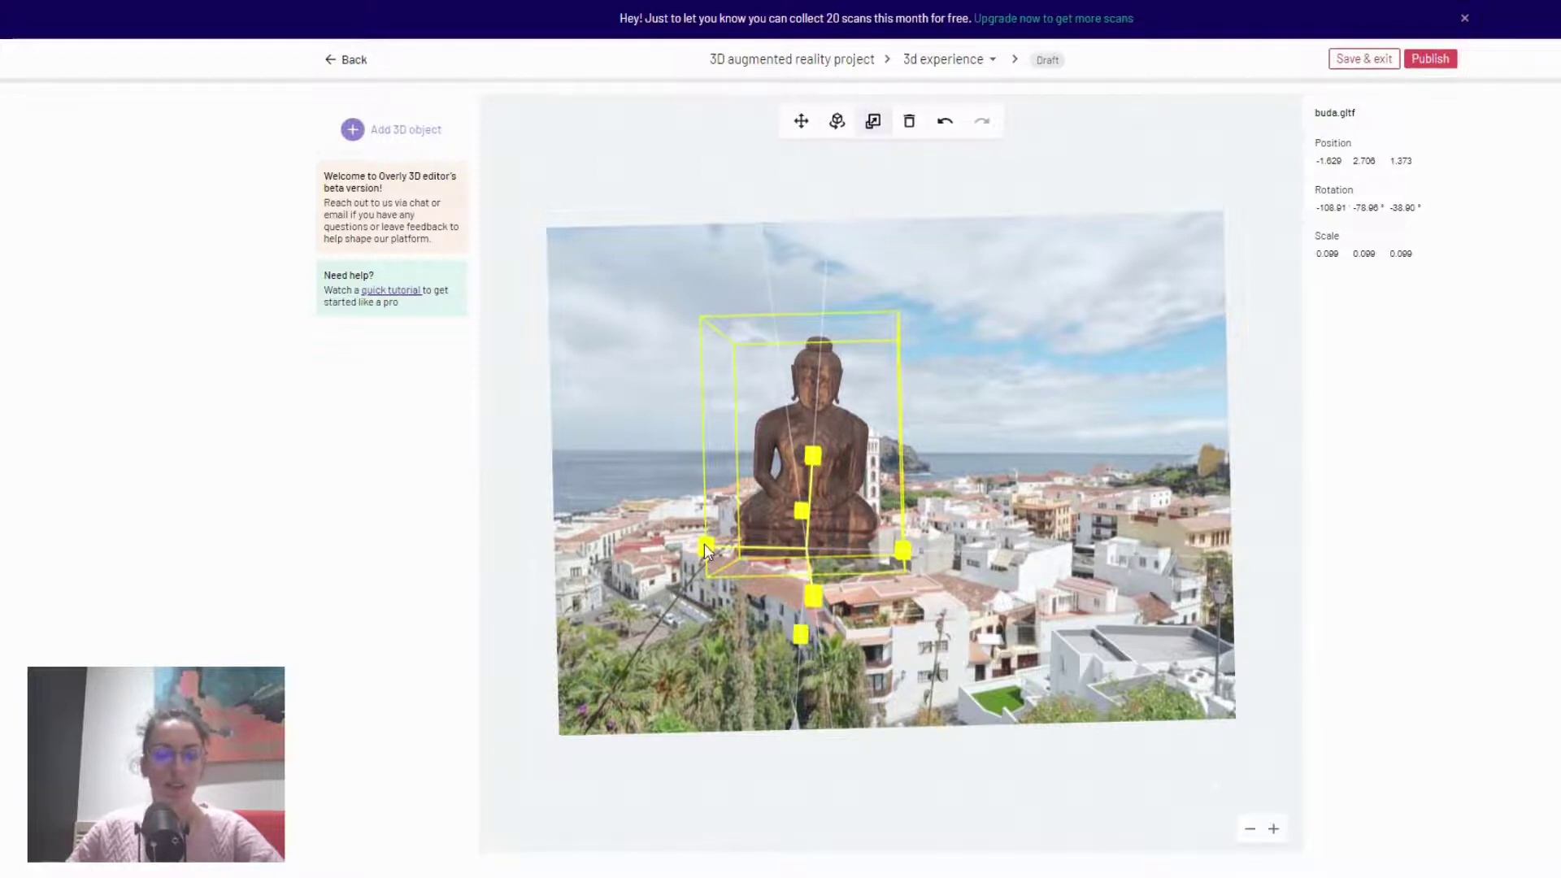
left_click_drag(903, 552, 974, 573)
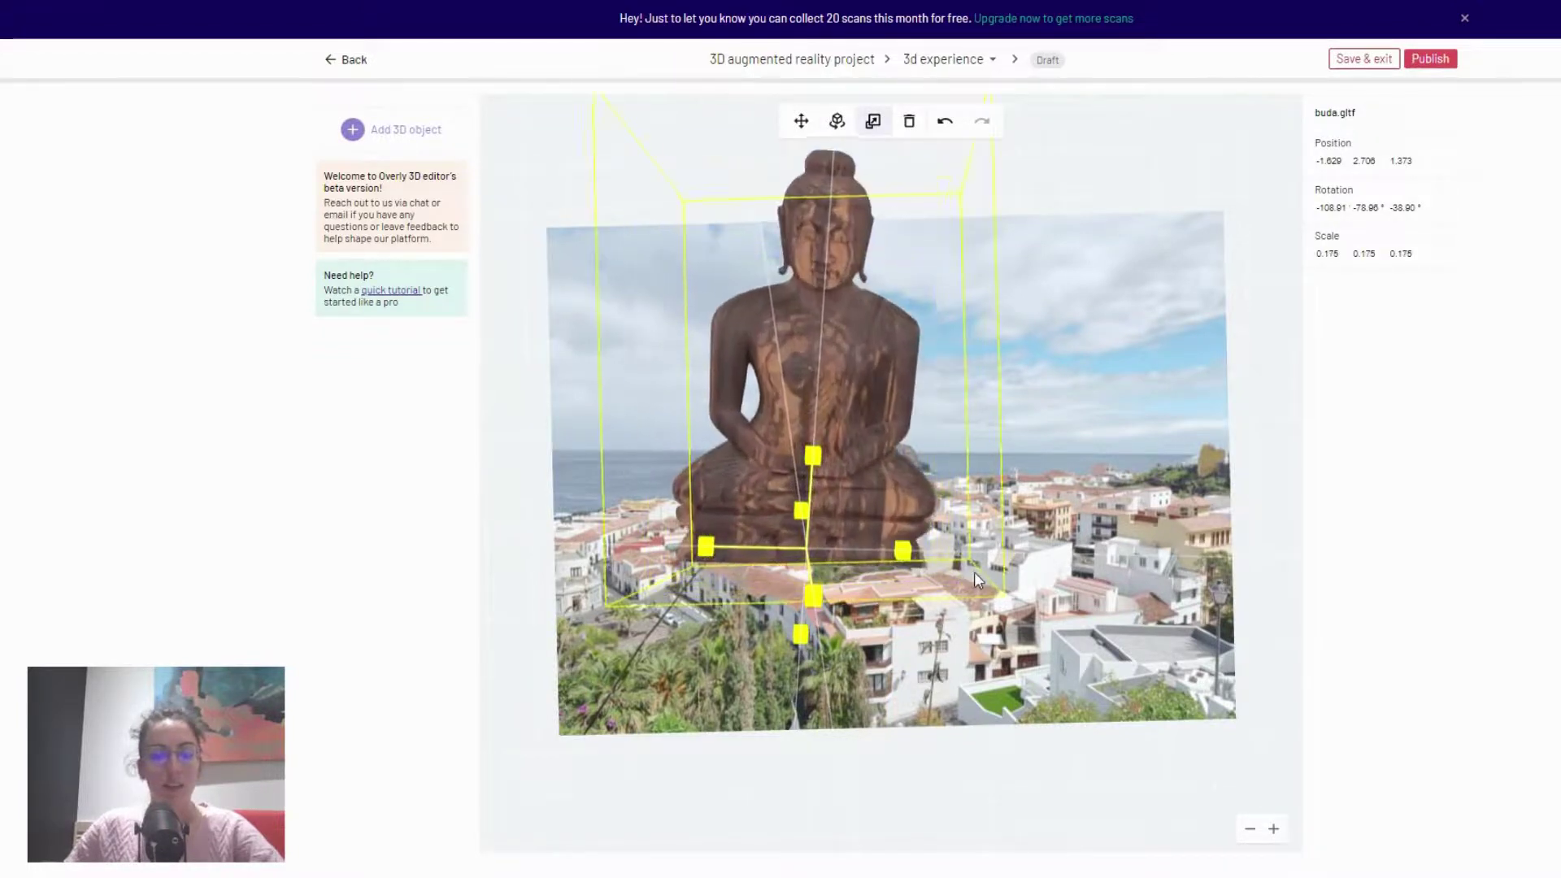
left_click_drag(851, 353, 1085, 576)
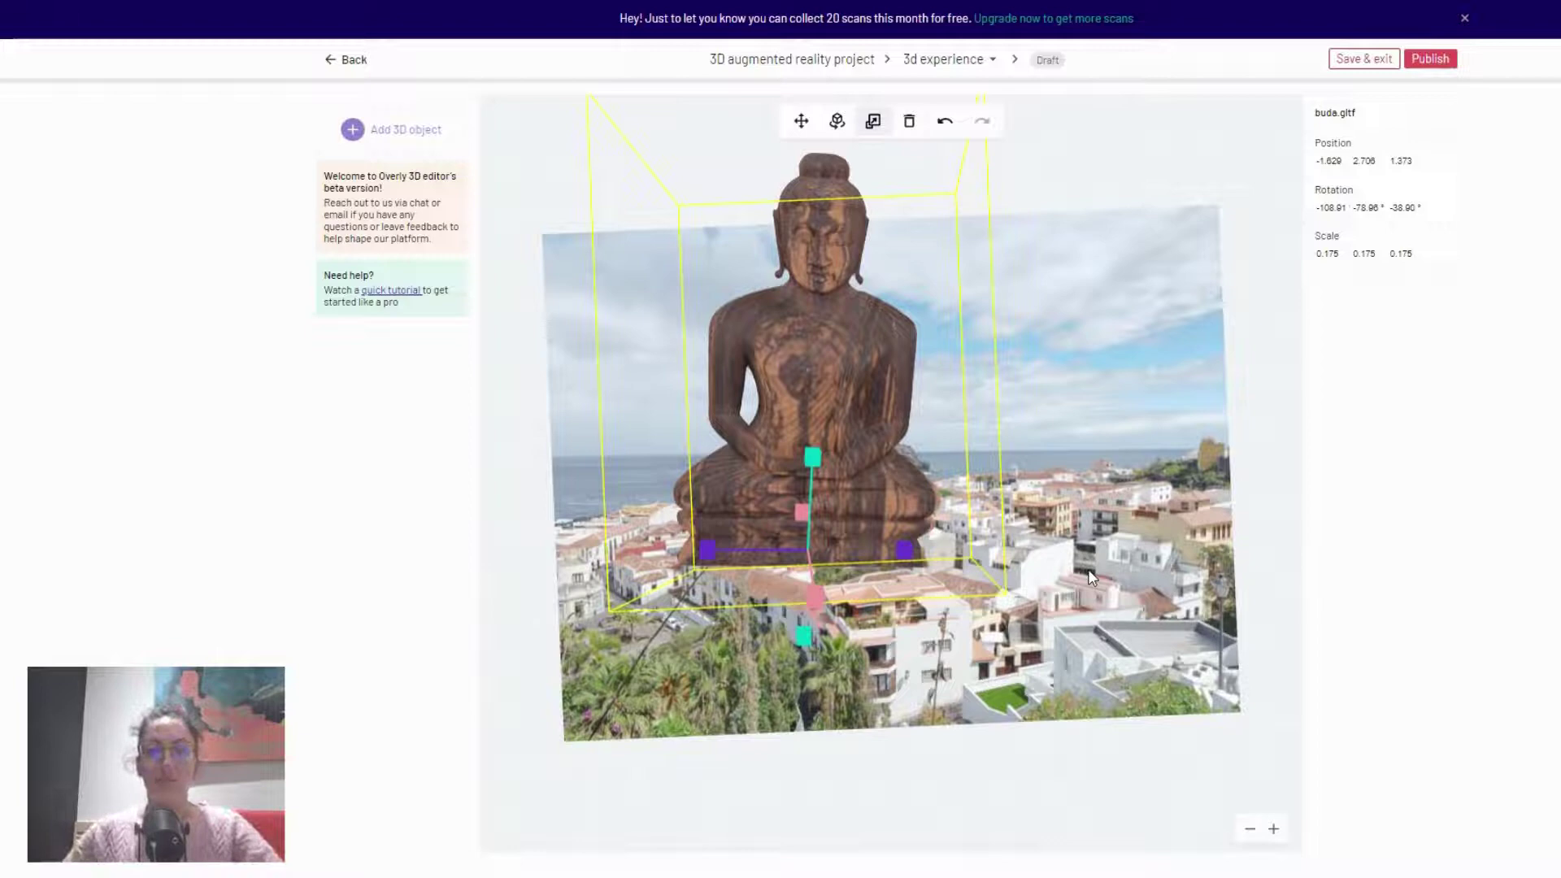
left_click_drag(1070, 338, 1006, 474)
left_click_drag(1107, 495, 780, 429)
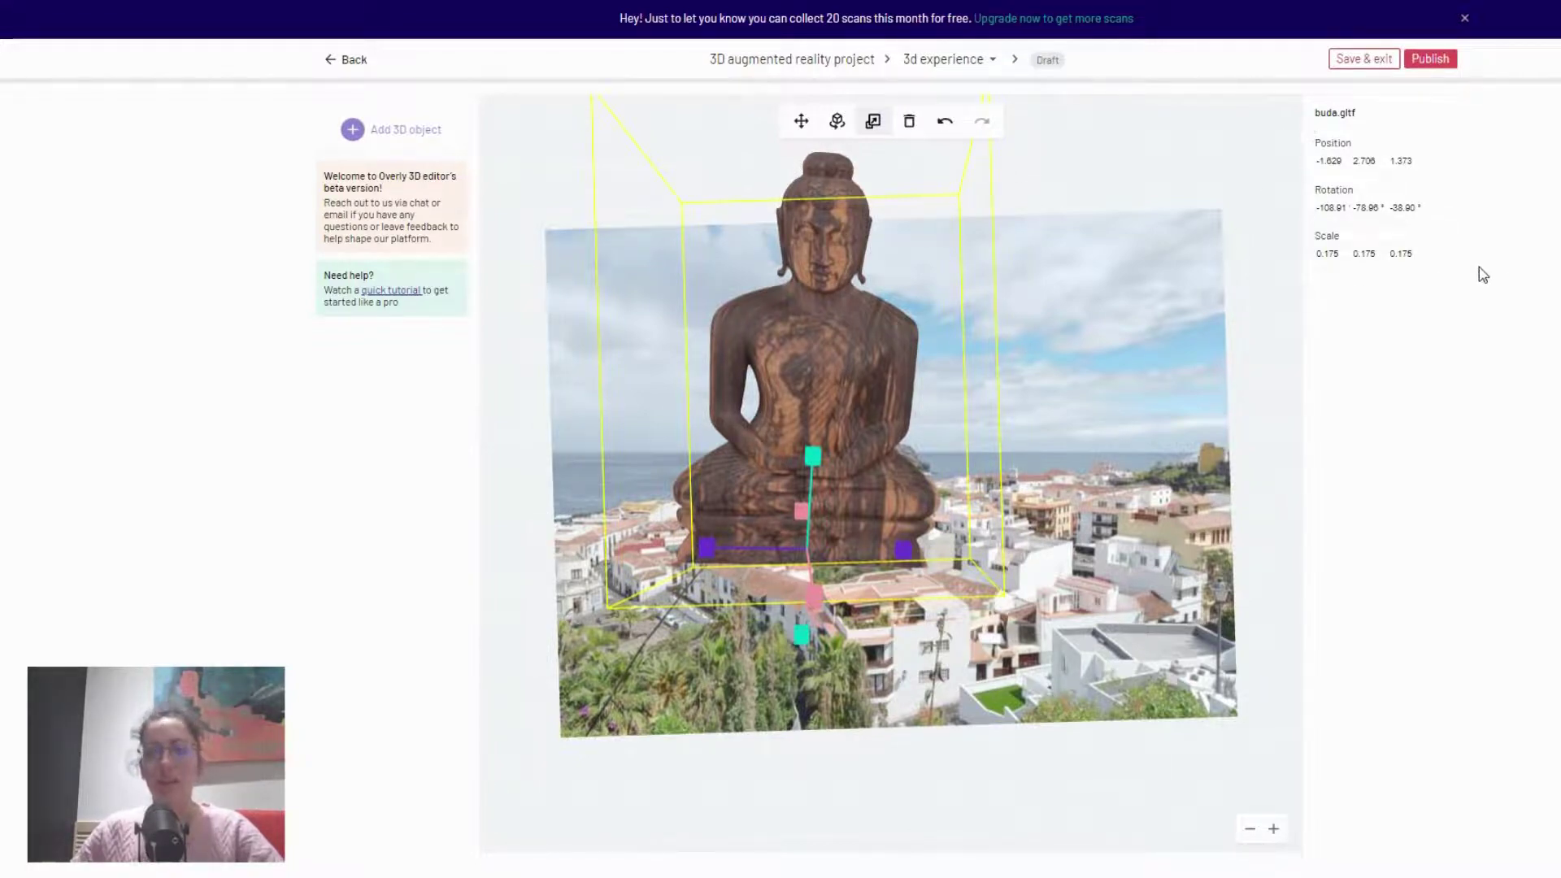
- Set the statue's Position X to -2.189
double_click(1325, 160)
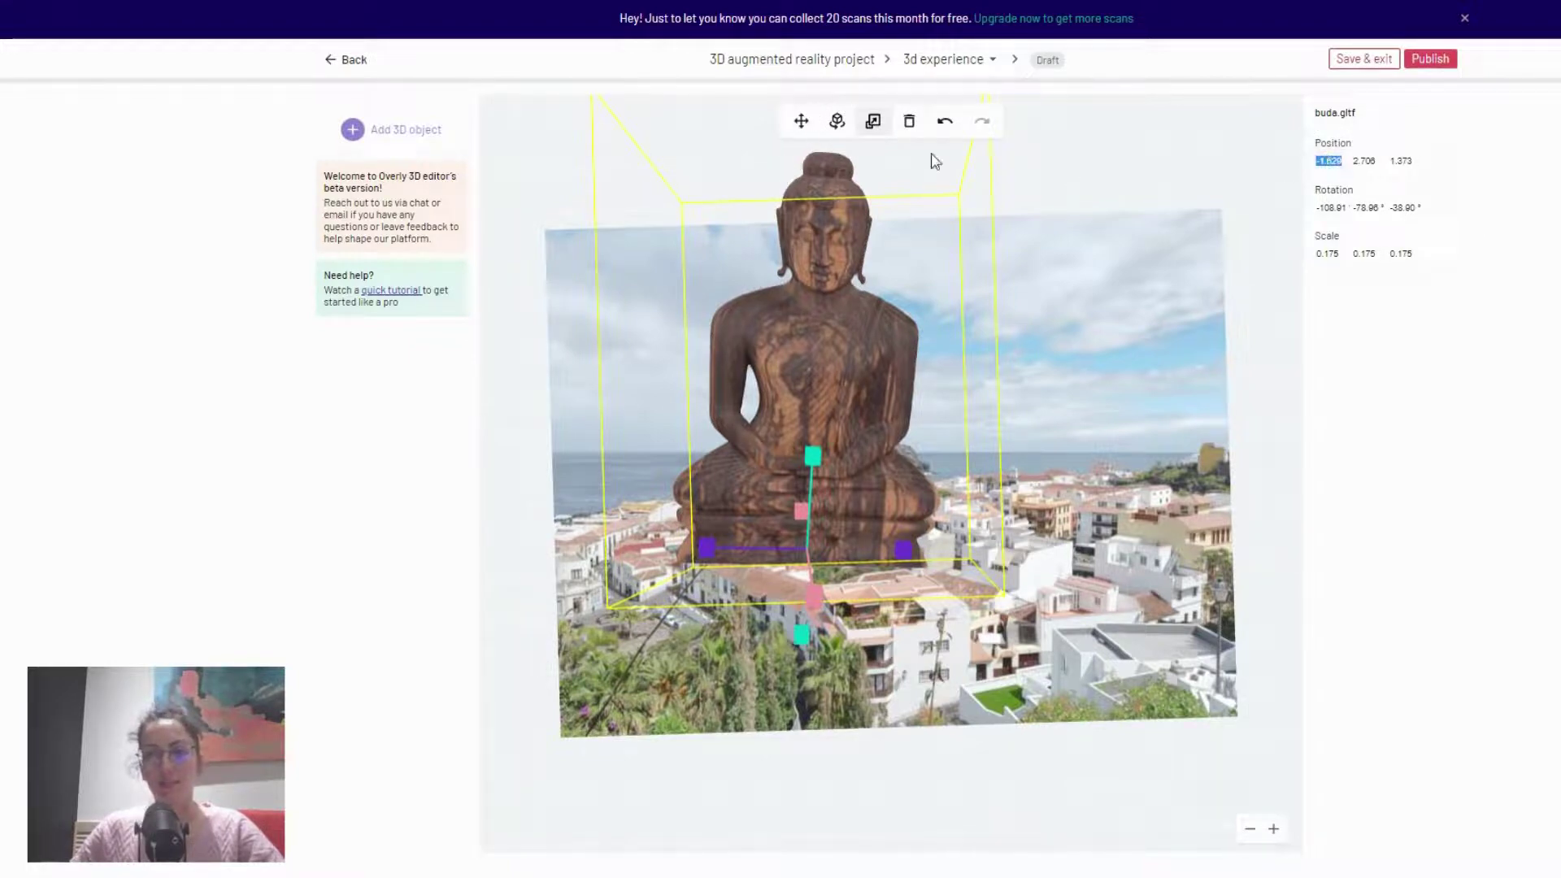
left_click(1359, 145)
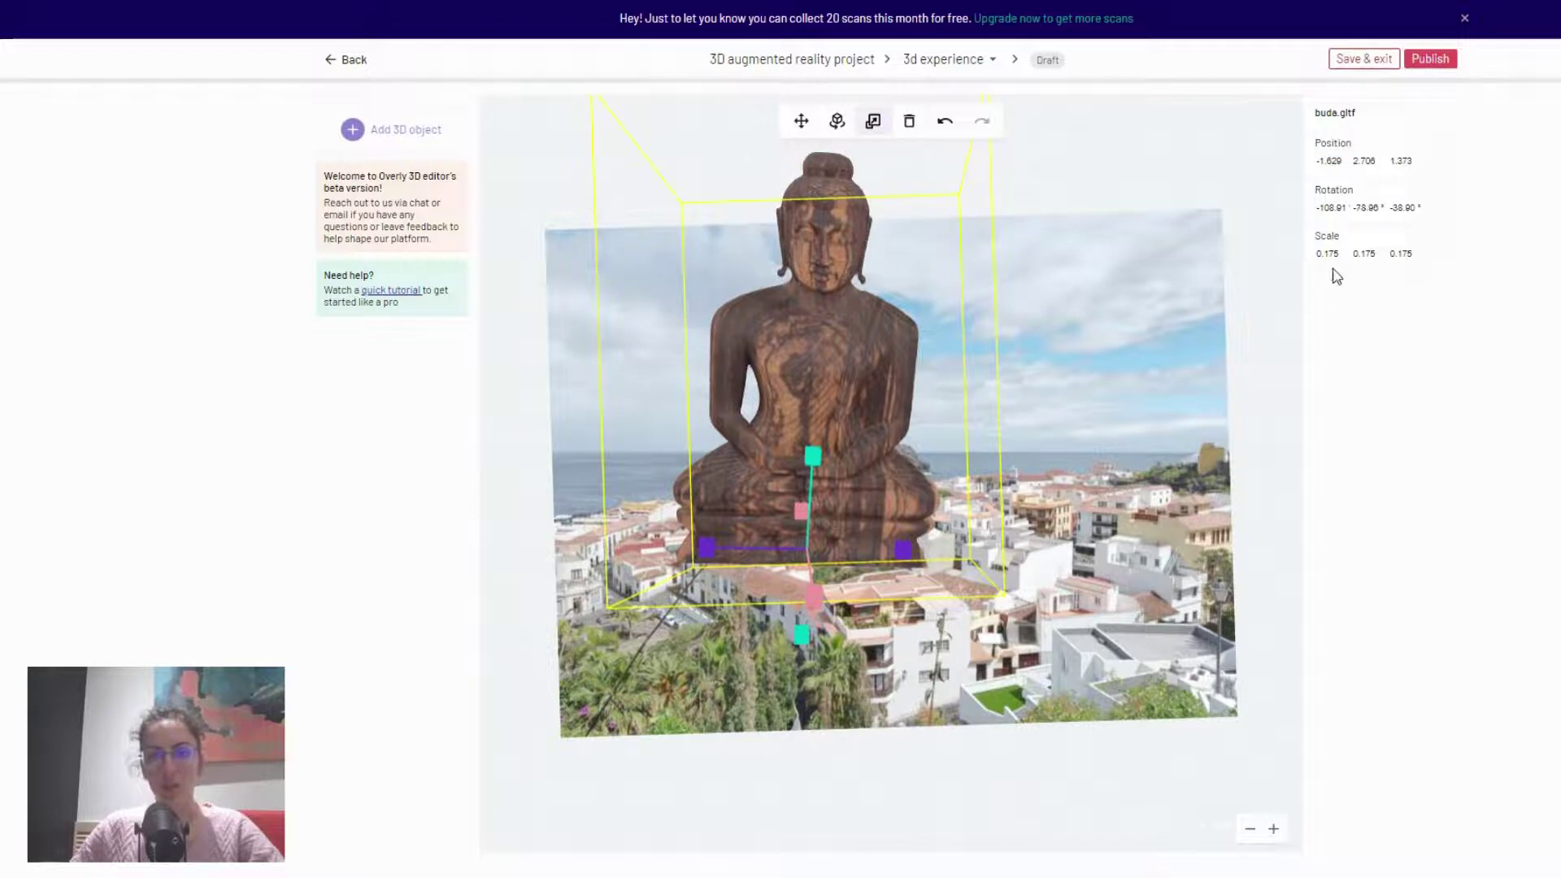
left_click(801, 122)
left_click(836, 122)
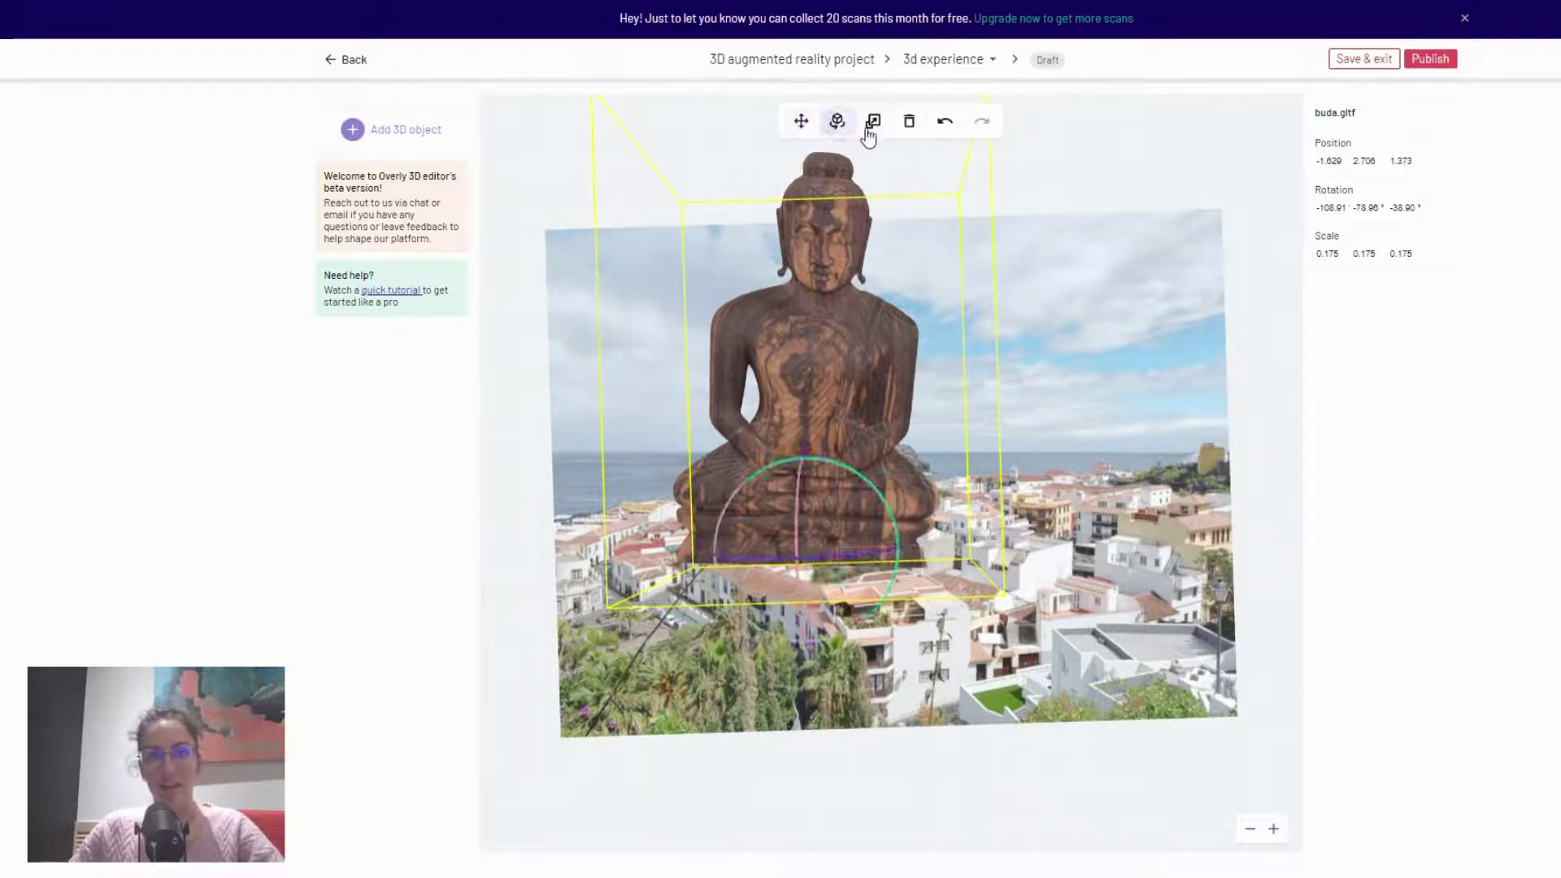
left_click(874, 122)
left_click_drag(1330, 160, 1345, 160)
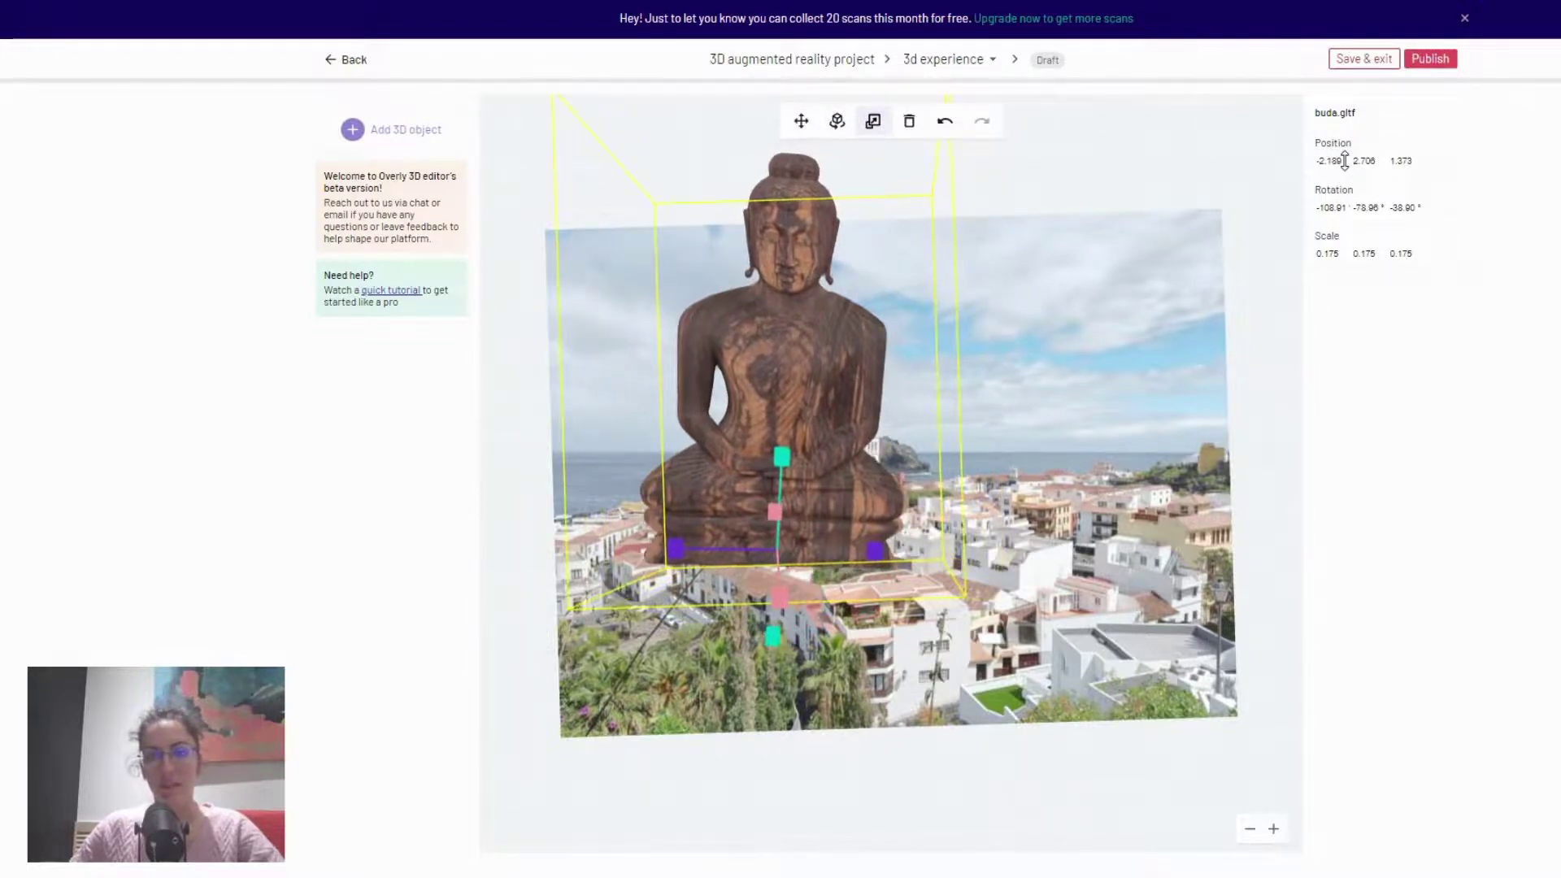
- Resize the Buddha statue to scale 0.158
left_click_drag(798, 345, 795, 391)
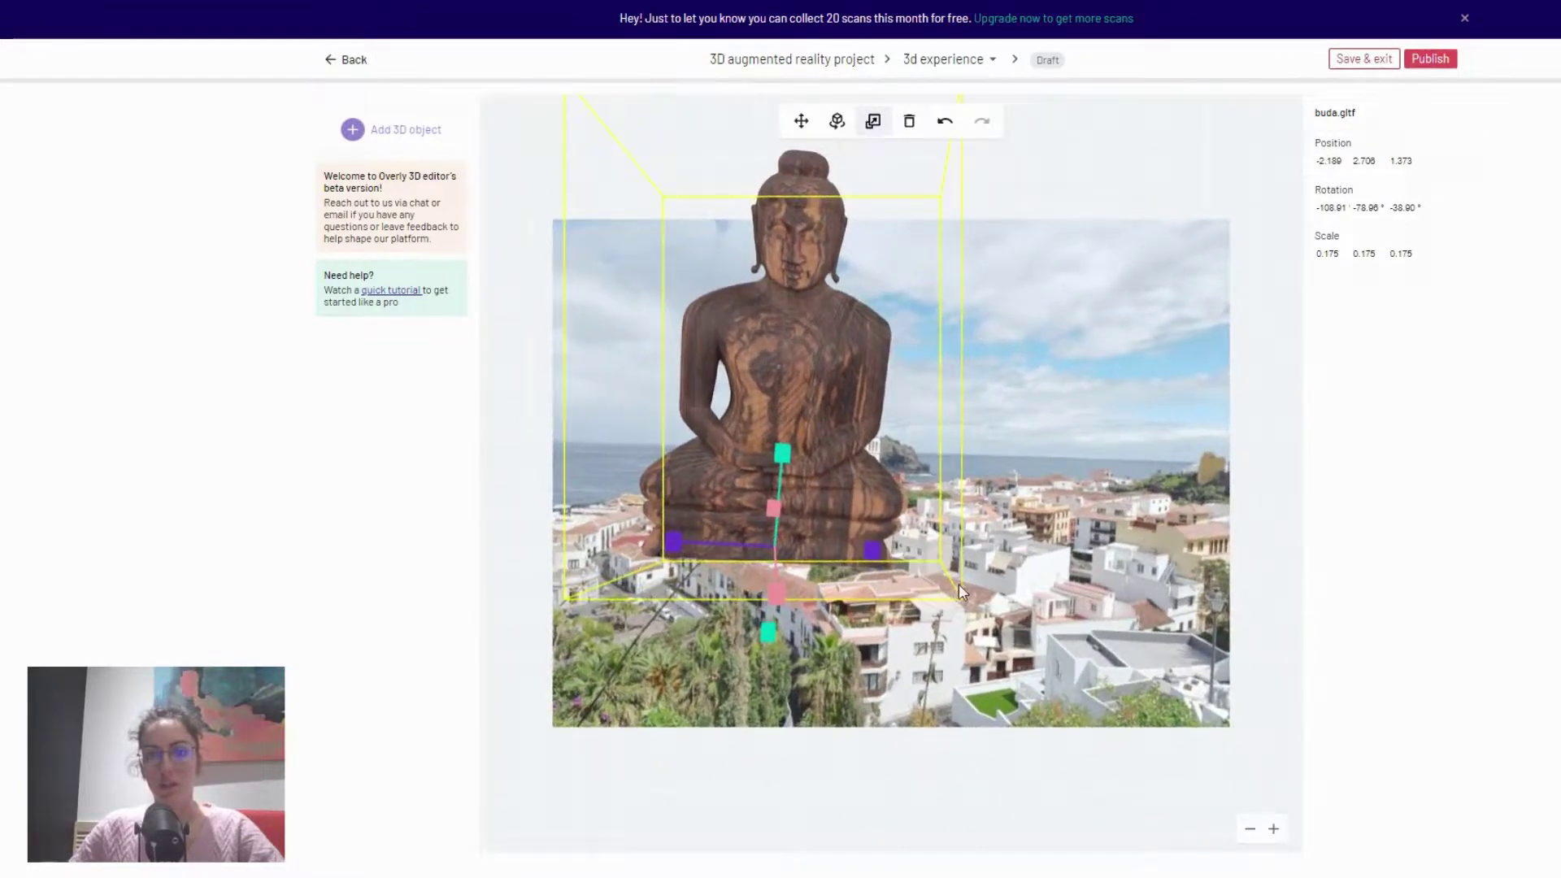
left_click_drag(958, 591, 912, 662)
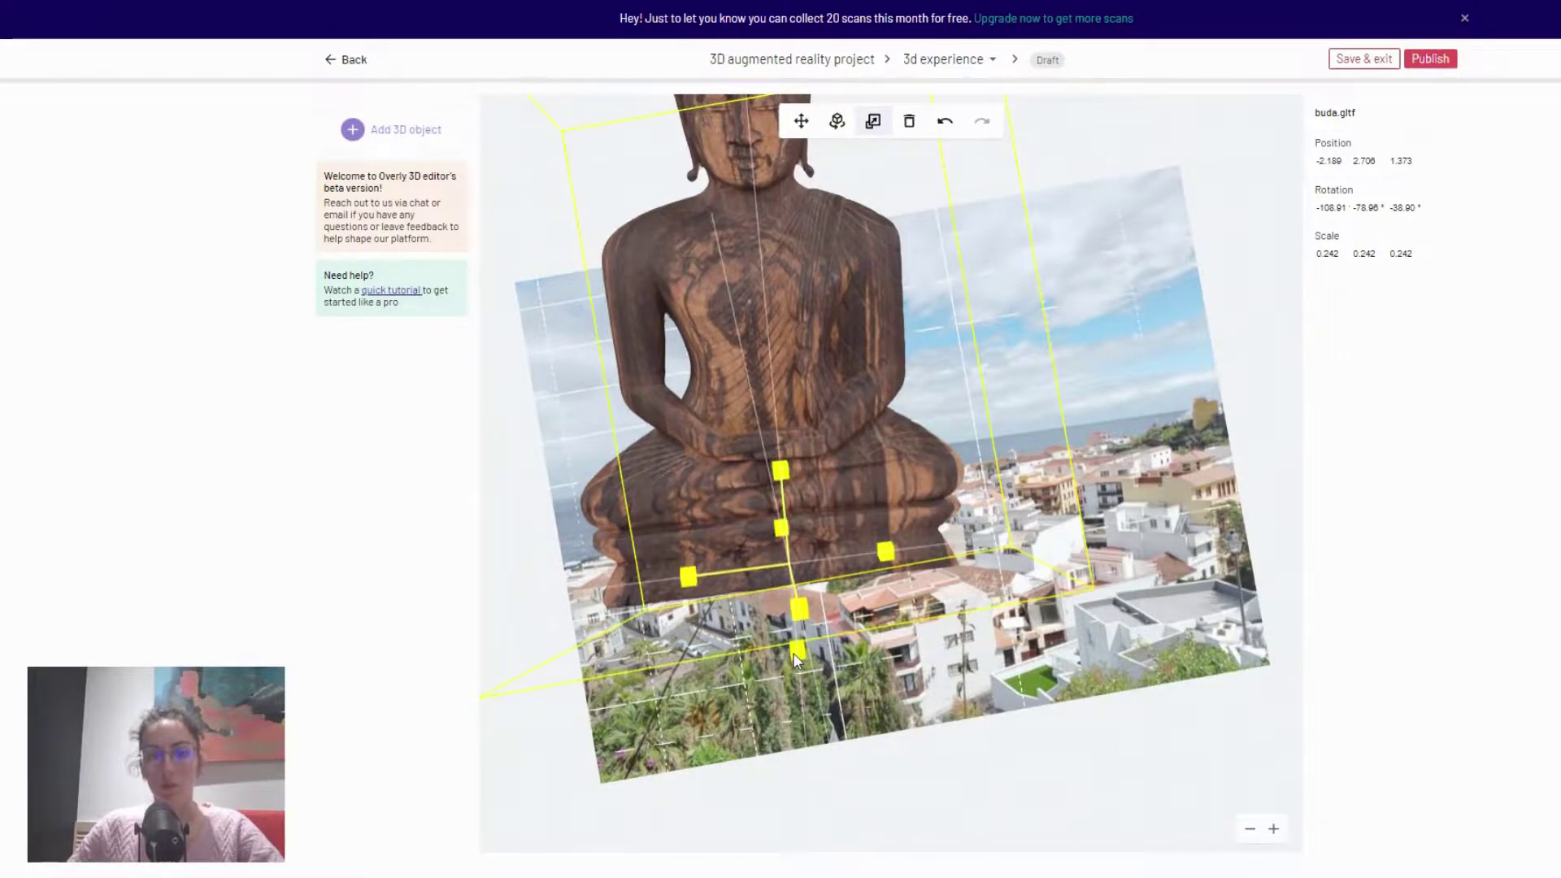
left_click_drag(797, 661, 798, 606)
left_click_drag(1220, 622, 1153, 407)
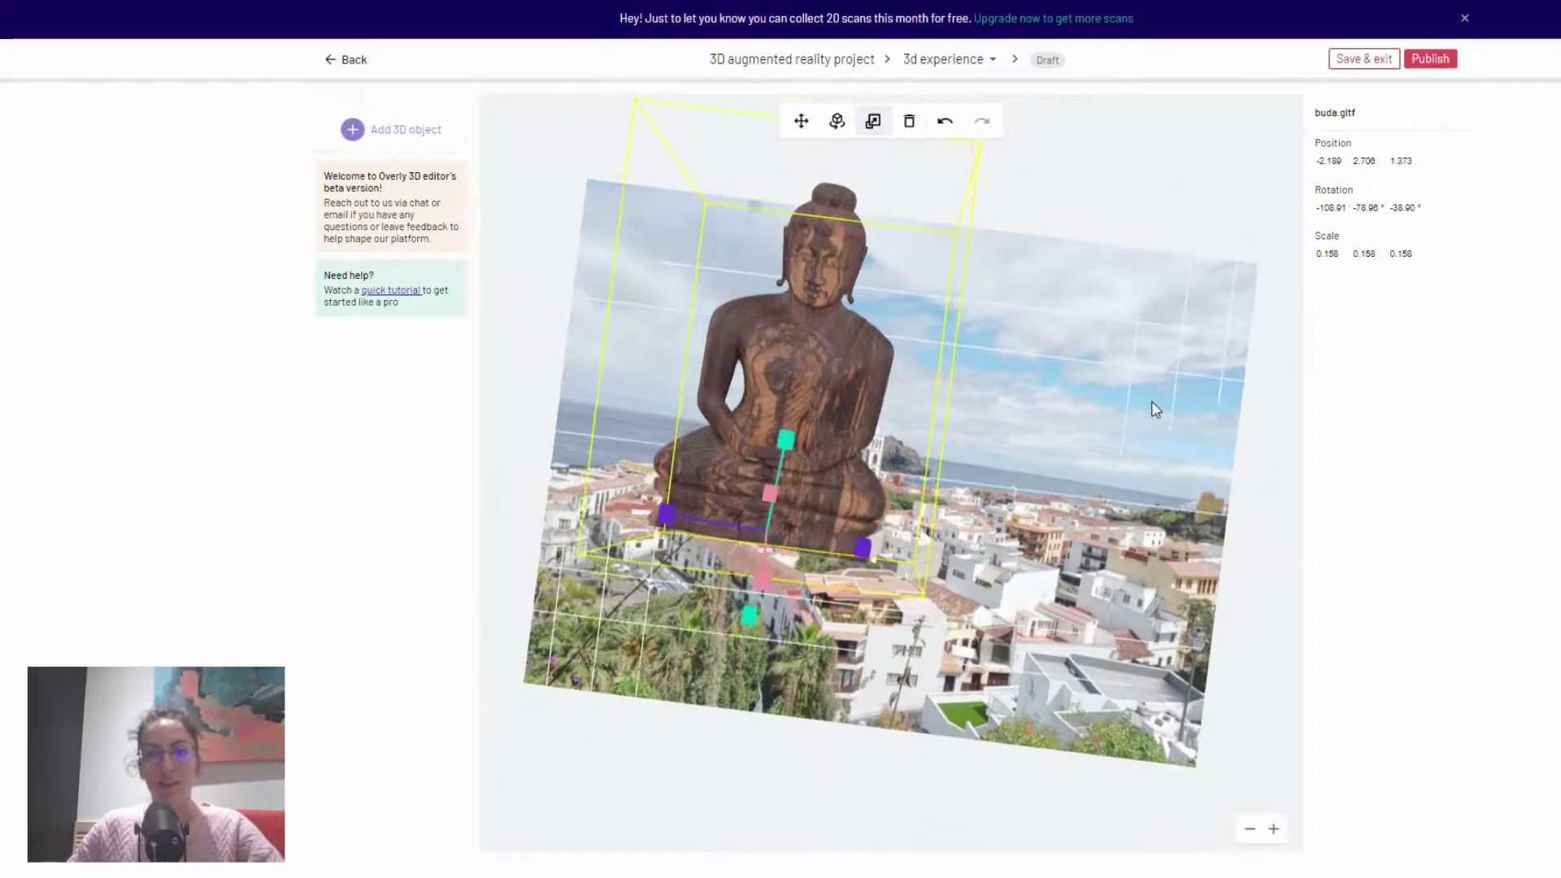
- Set Position Y to 3 and Position Z to 5
left_click(1373, 161)
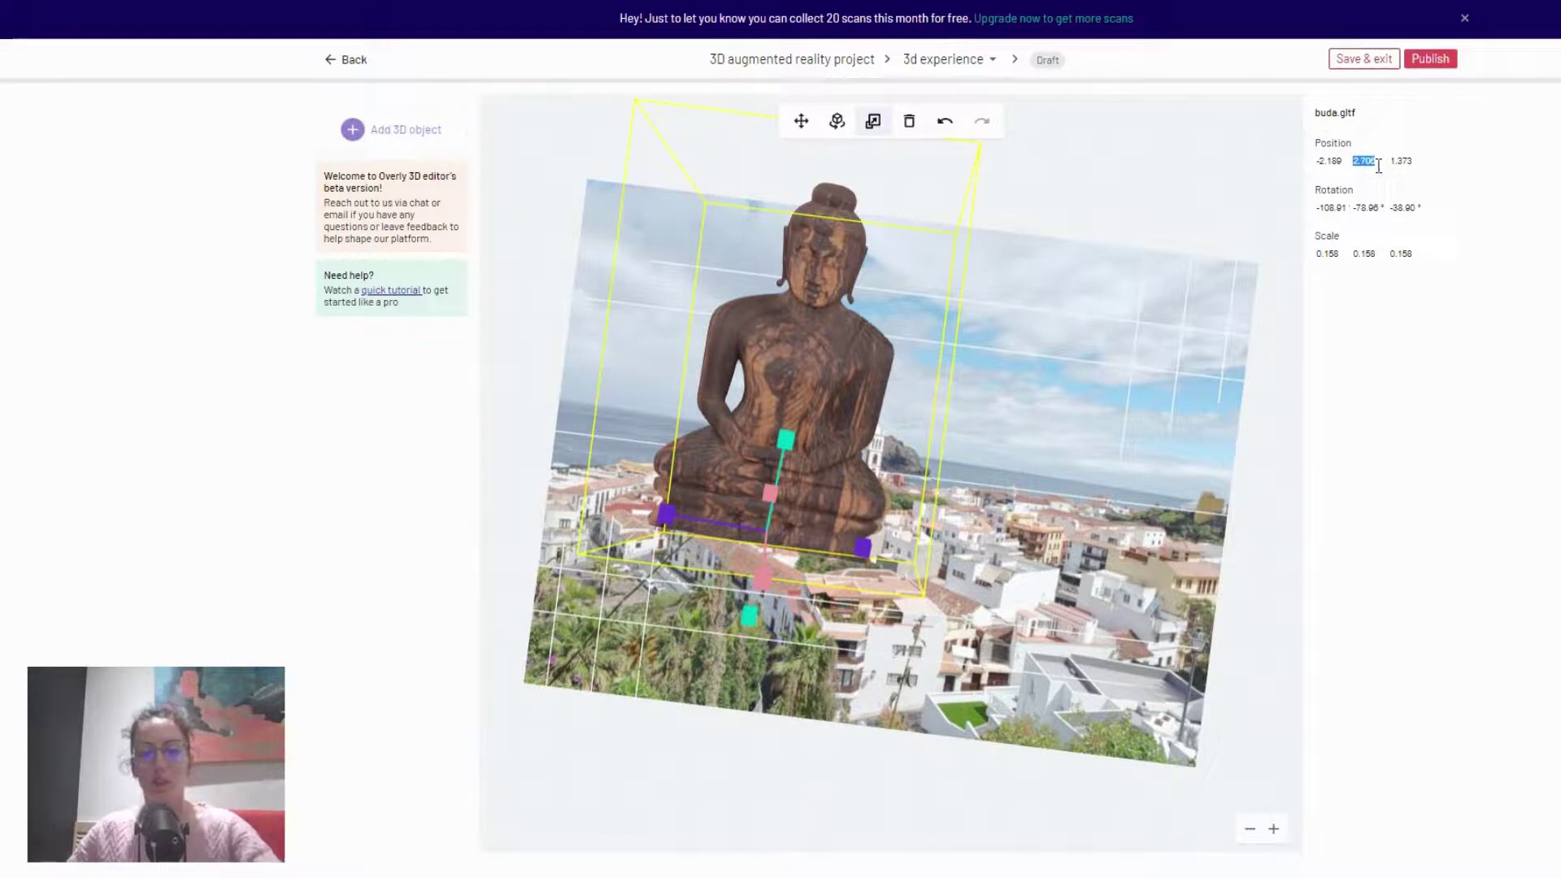
type("3")
left_click(1491, 154)
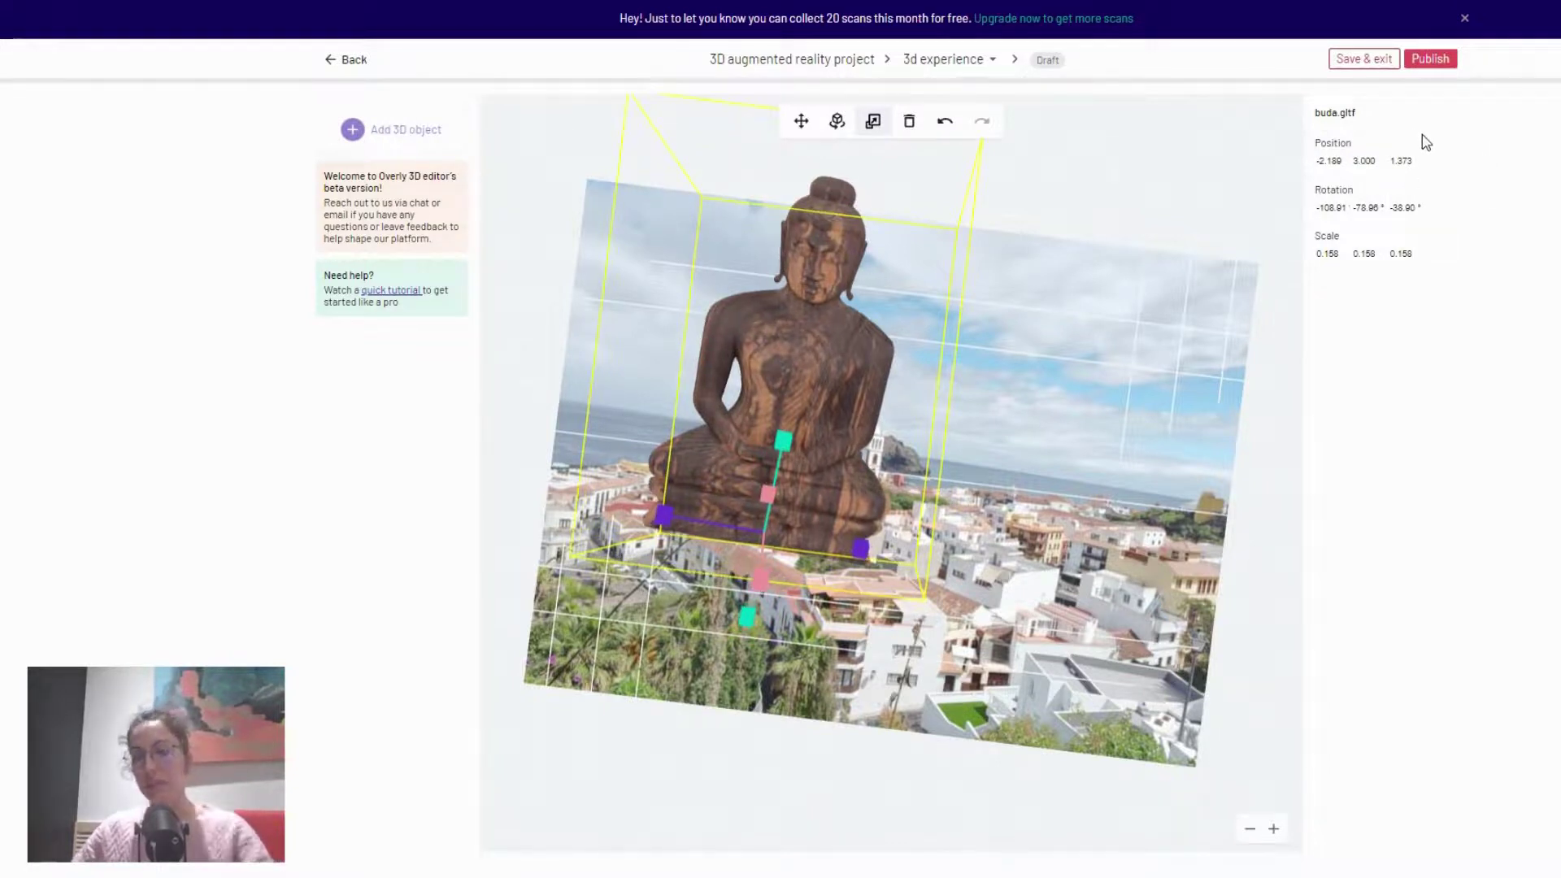
left_click(1405, 163)
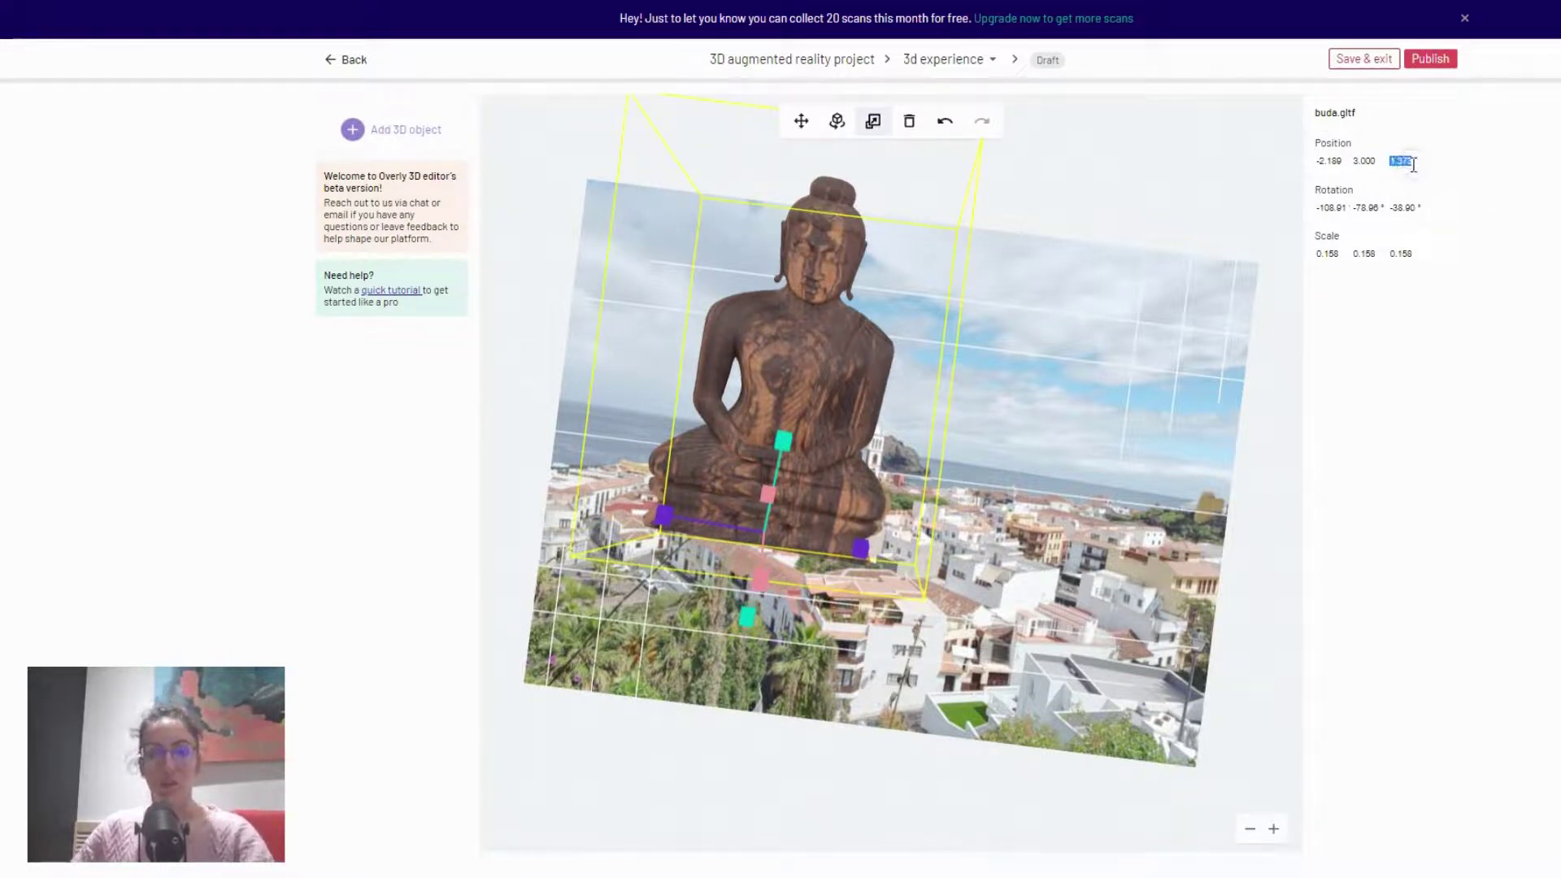
type("5")
left_click(1448, 189)
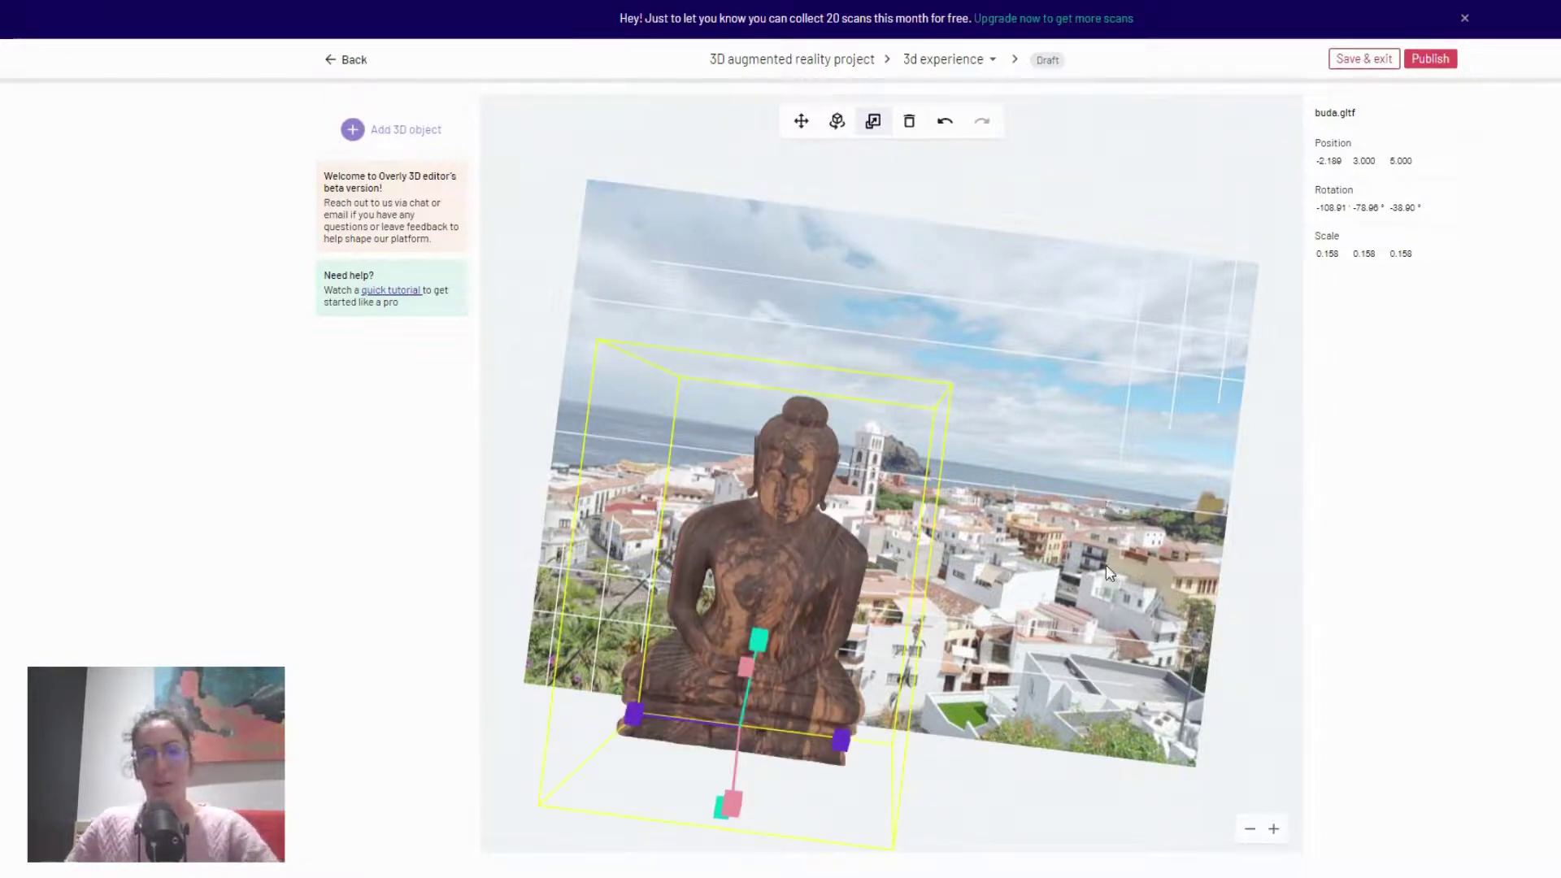
left_click_drag(1102, 499, 1172, 606)
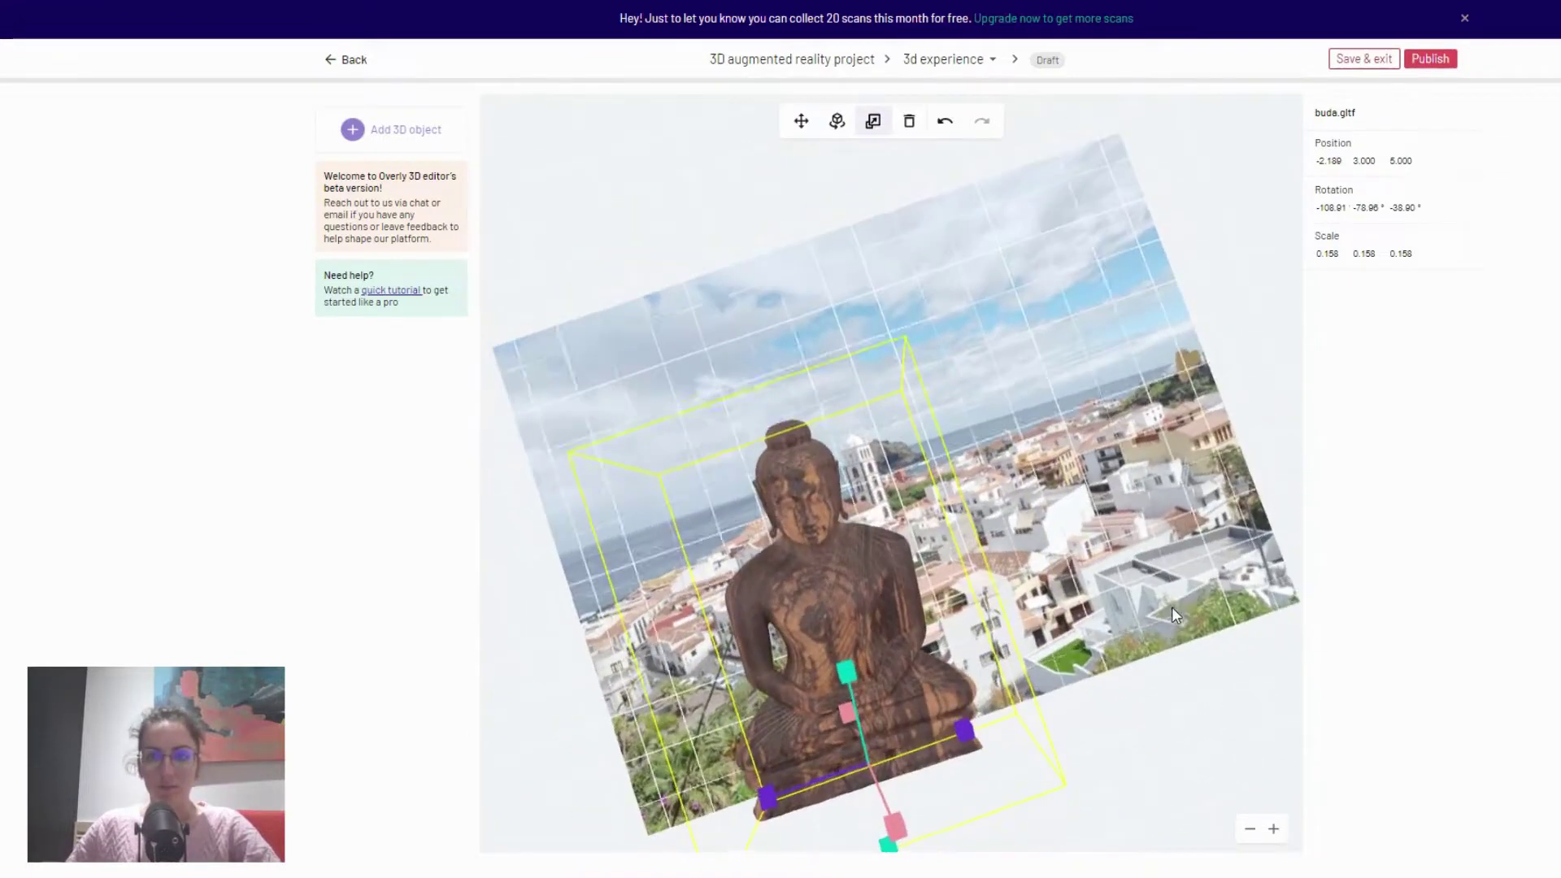
- Publish the '3d experience' AR project
left_click(1424, 65)
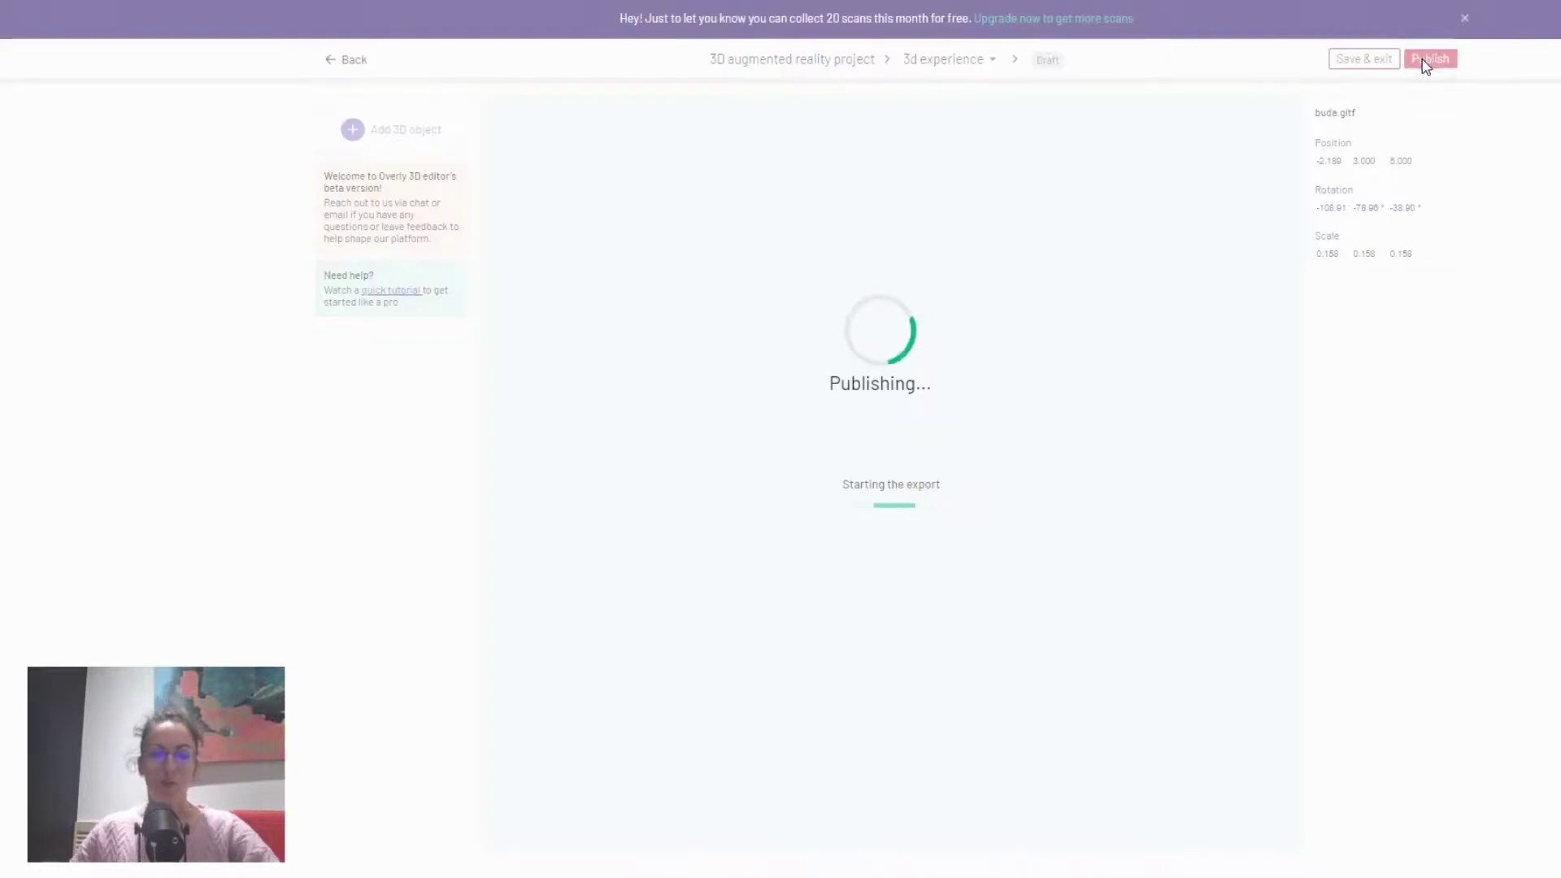